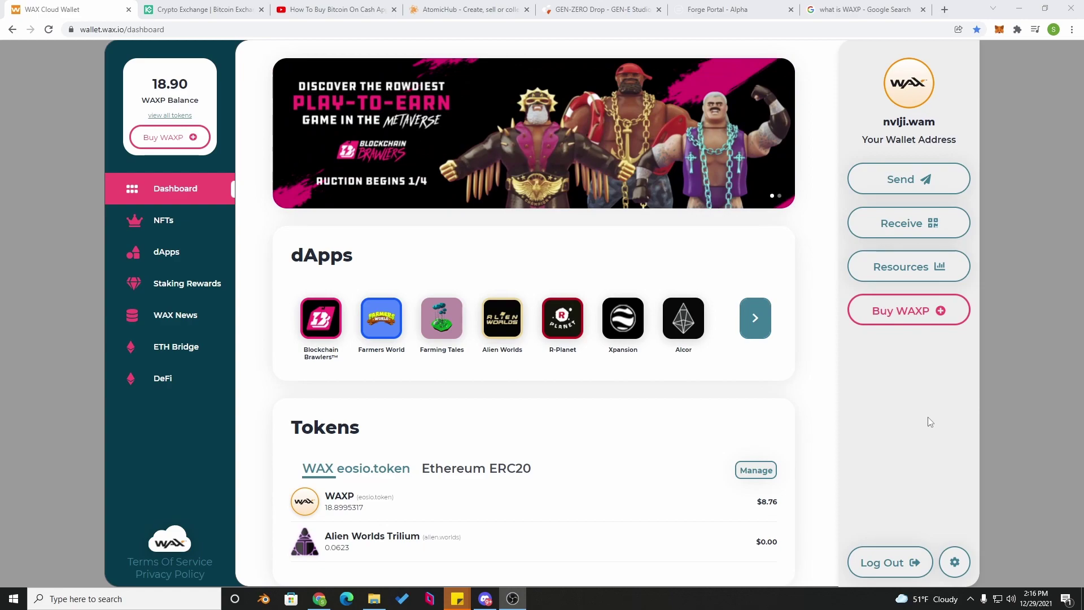
Step: Open the Buy WAXP options in WAX Cloud Wallet and scroll through the listed exchanges
{"action": "left_click", "coordinate": [912, 313]}
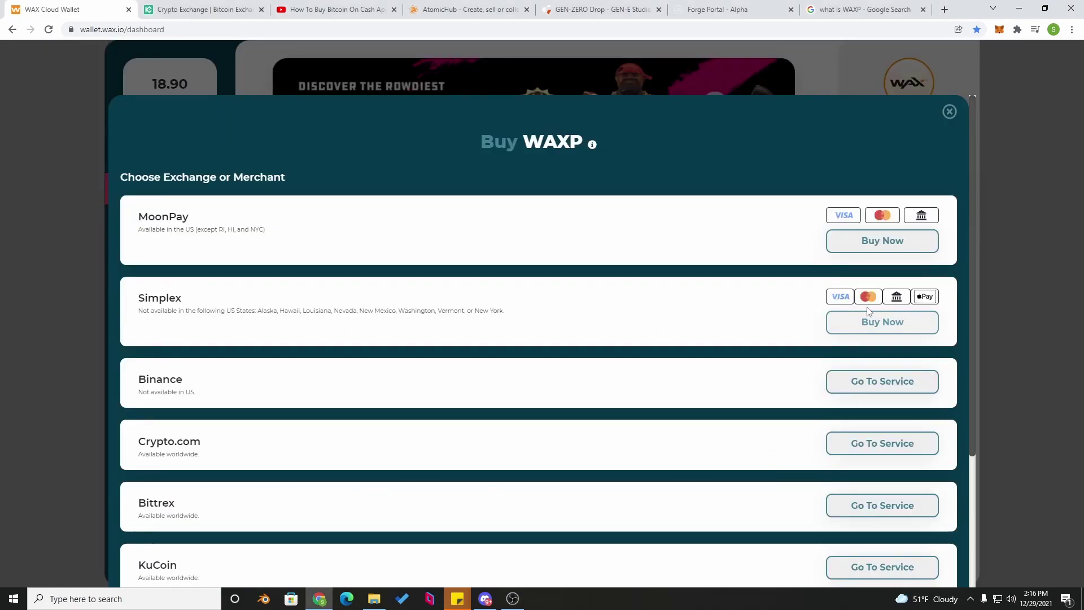
{"action": "scroll", "coordinate": [387, 280], "scroll_direction": "down", "scroll_amount": 5}
{"action": "scroll", "coordinate": [389, 280], "scroll_direction": "up", "scroll_amount": 5}
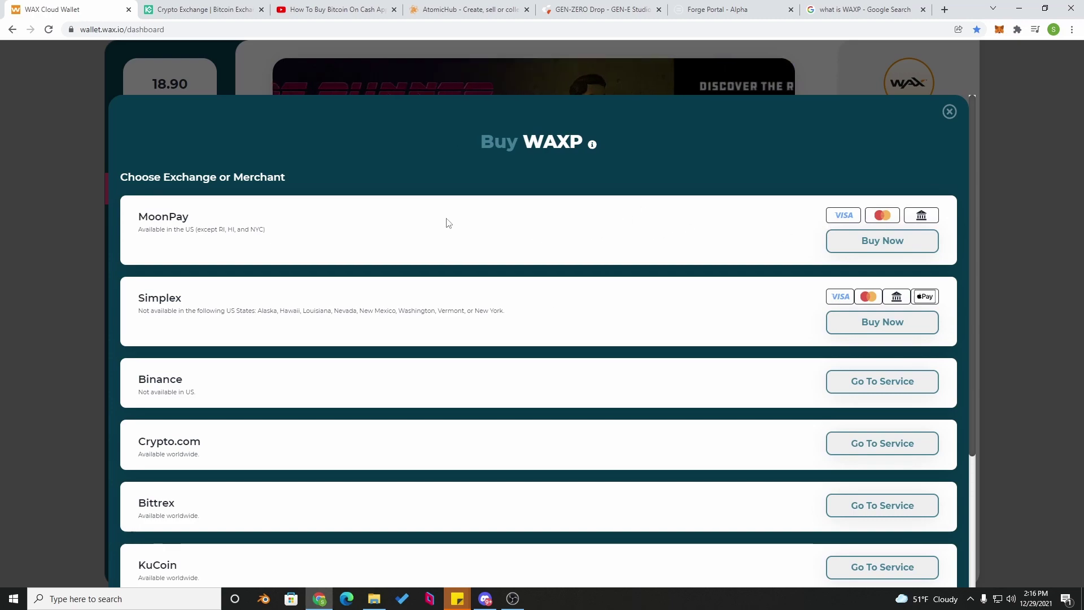
{"action": "scroll", "coordinate": [482, 218], "scroll_direction": "down", "scroll_amount": 3}
{"action": "scroll", "coordinate": [482, 218], "scroll_direction": "up", "scroll_amount": 3}
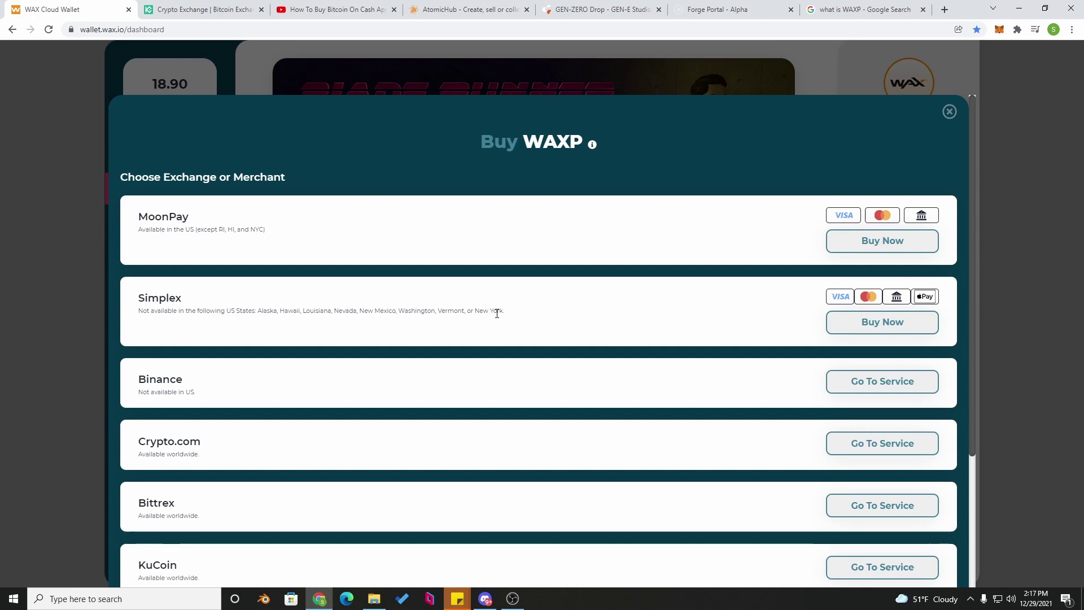
Step: Clear the stray text selection and close the Buy WAXP dialog
{"action": "left_click_drag", "start_coordinate": [497, 314], "coordinate": [220, 235]}
{"action": "left_click", "coordinate": [479, 180]}
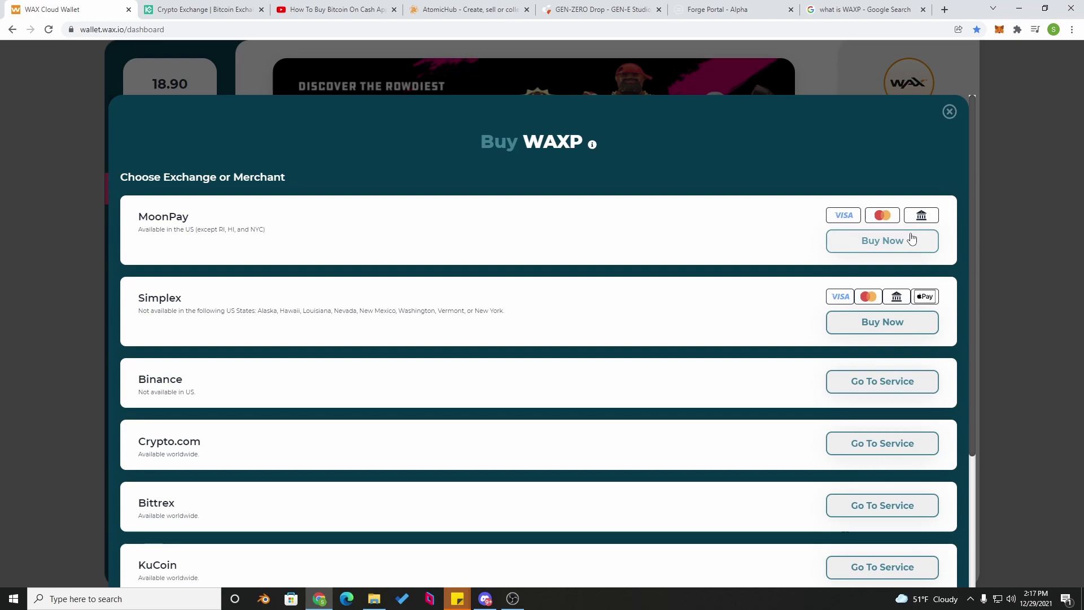
{"action": "left_click", "coordinate": [950, 111]}
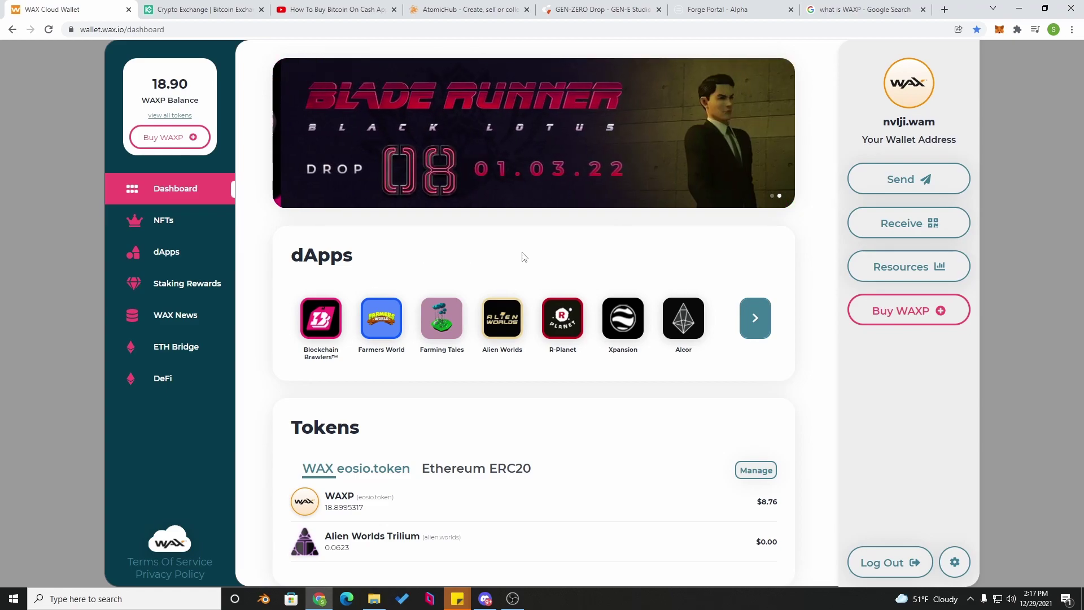
Step: Glance at the KuCoin homepage, then return to WAX Cloud Wallet
{"action": "key", "text": "ctrl+Tab"}
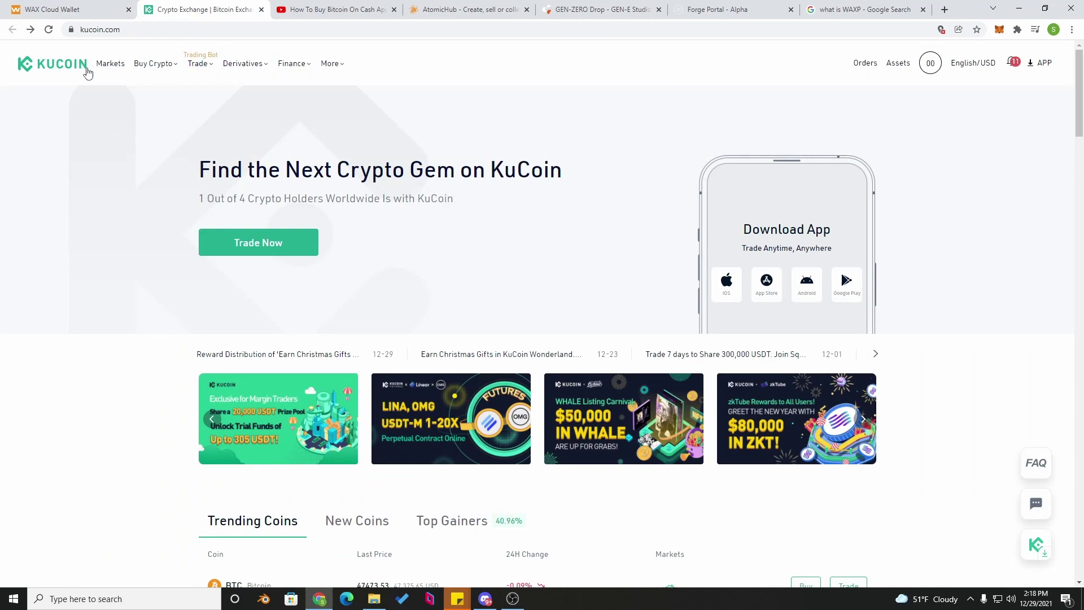
{"action": "left_click_drag", "start_coordinate": [110, 64], "coordinate": [299, 128]}
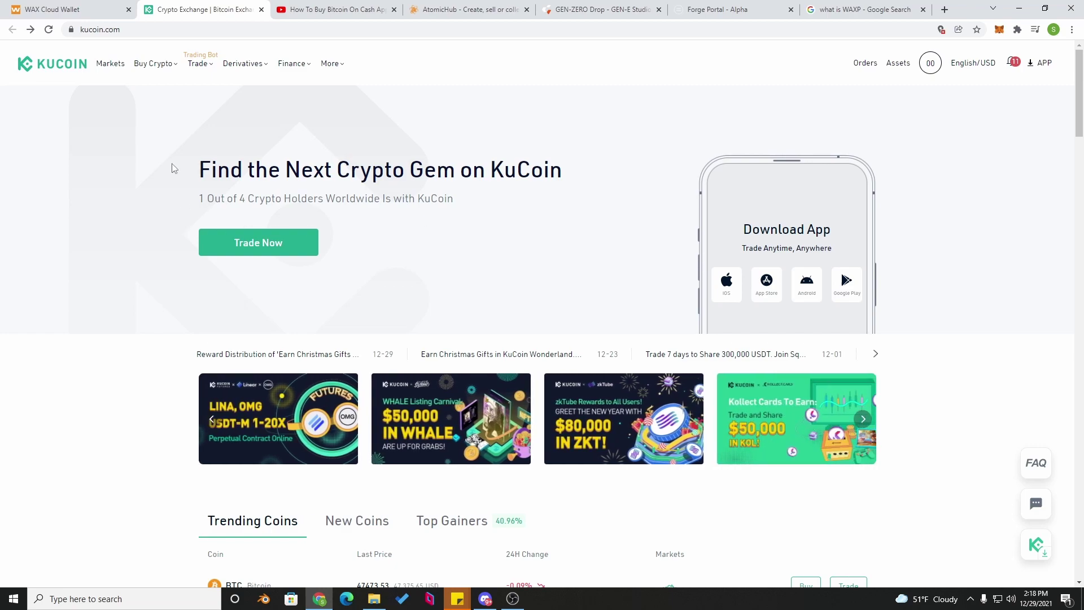
{"action": "left_click", "coordinate": [117, 16]}
Step: Reopen the Buy WAXP list, scroll down to KuCoin, then move on to the KuCoin tab
{"action": "left_click", "coordinate": [908, 310]}
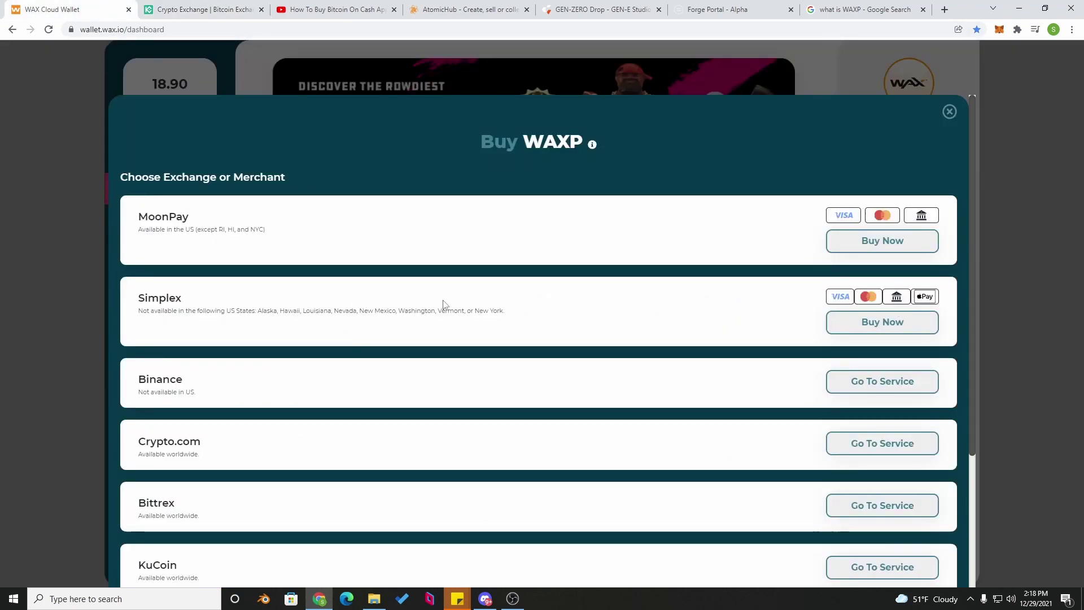
{"action": "scroll", "coordinate": [442, 307], "scroll_direction": "down", "scroll_amount": 5}
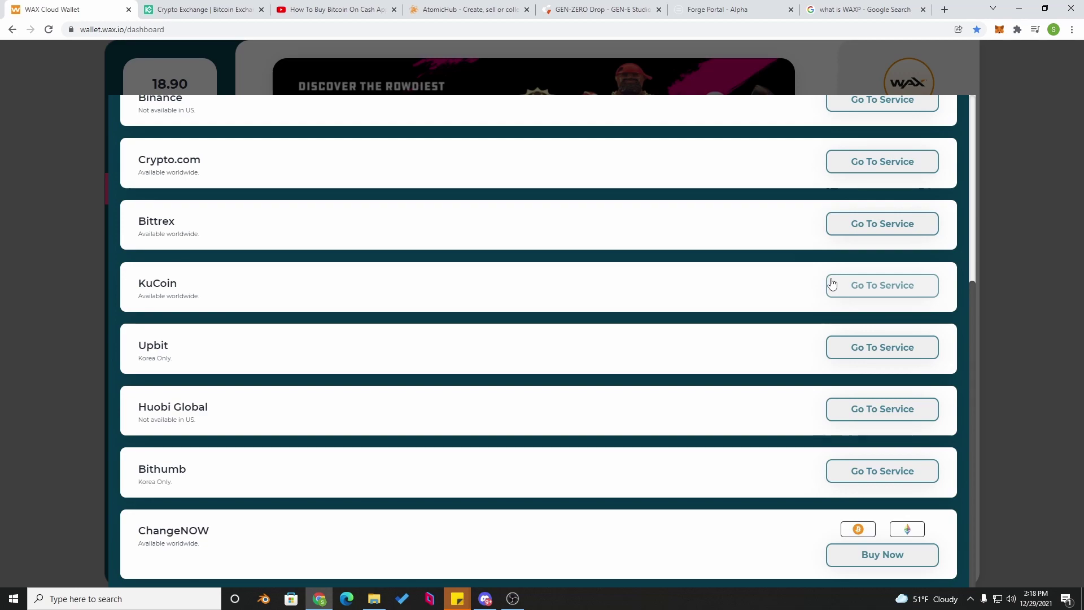
{"action": "left_click", "coordinate": [175, 10]}
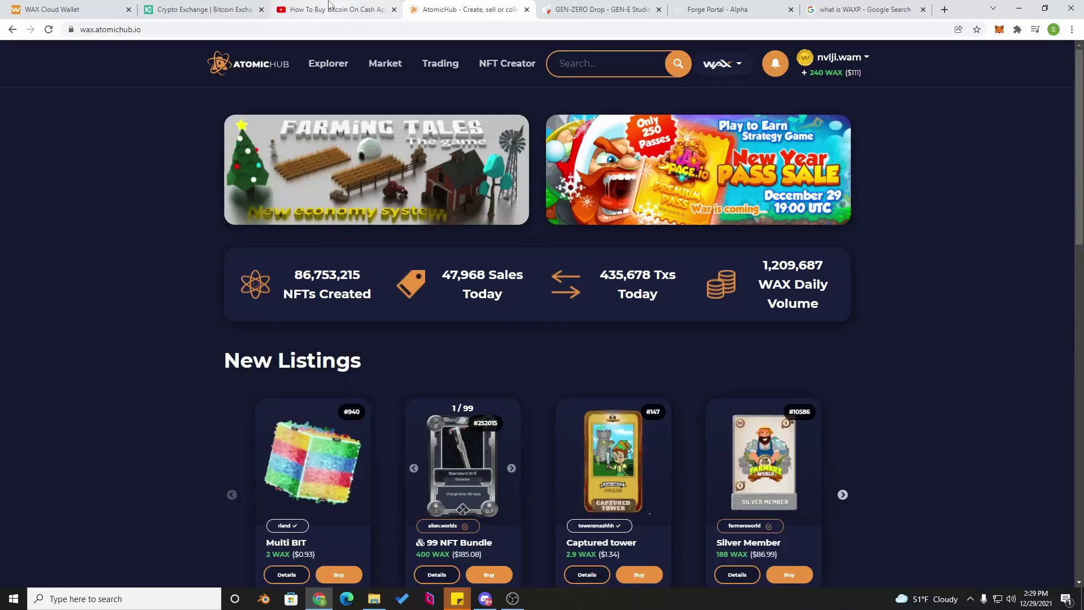
Step: Bring up the How To Buy Bitcoin On Cash App video and scroll down its page
{"action": "left_click", "coordinate": [331, 7]}
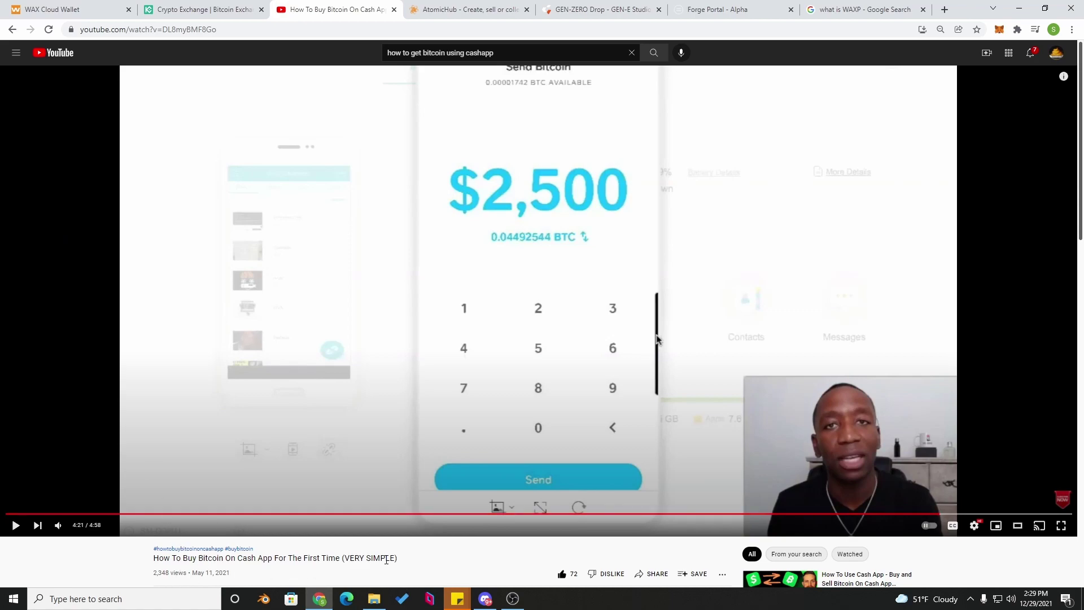
{"action": "scroll", "coordinate": [386, 559], "scroll_direction": "down", "scroll_amount": 3}
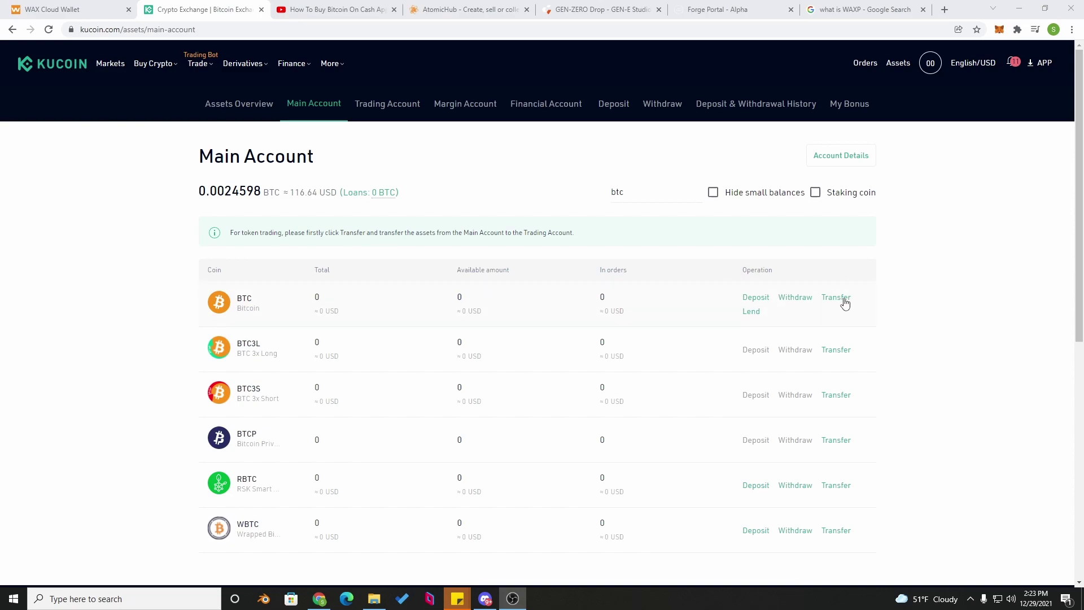
Step: Attempt a BTC transfer from Main to Trading Account, cancel it, and view the Trading Account
{"action": "left_click", "coordinate": [845, 301]}
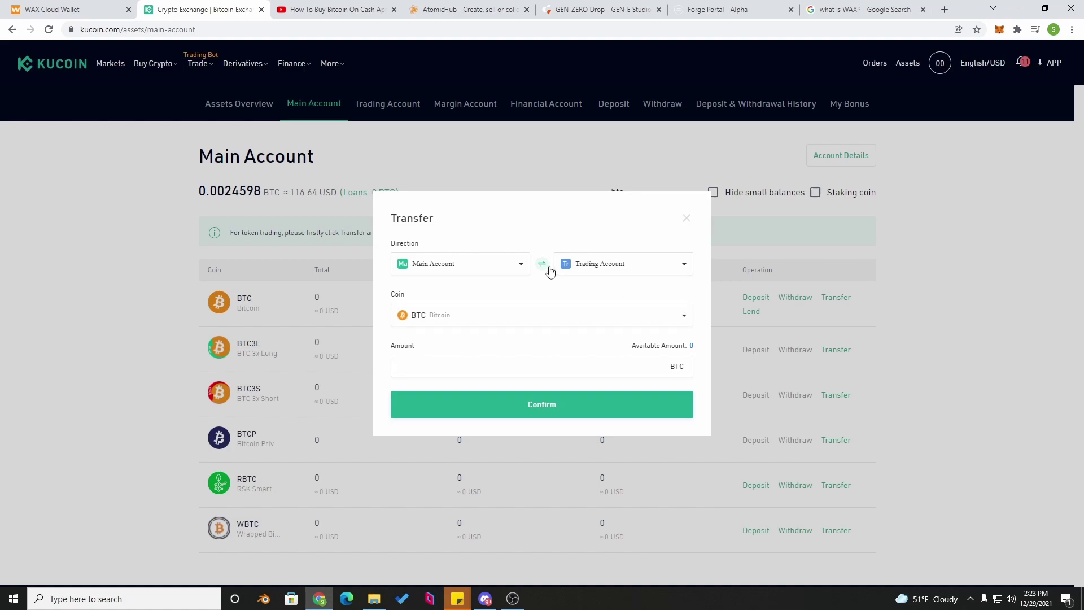
{"action": "left_click", "coordinate": [543, 405]}
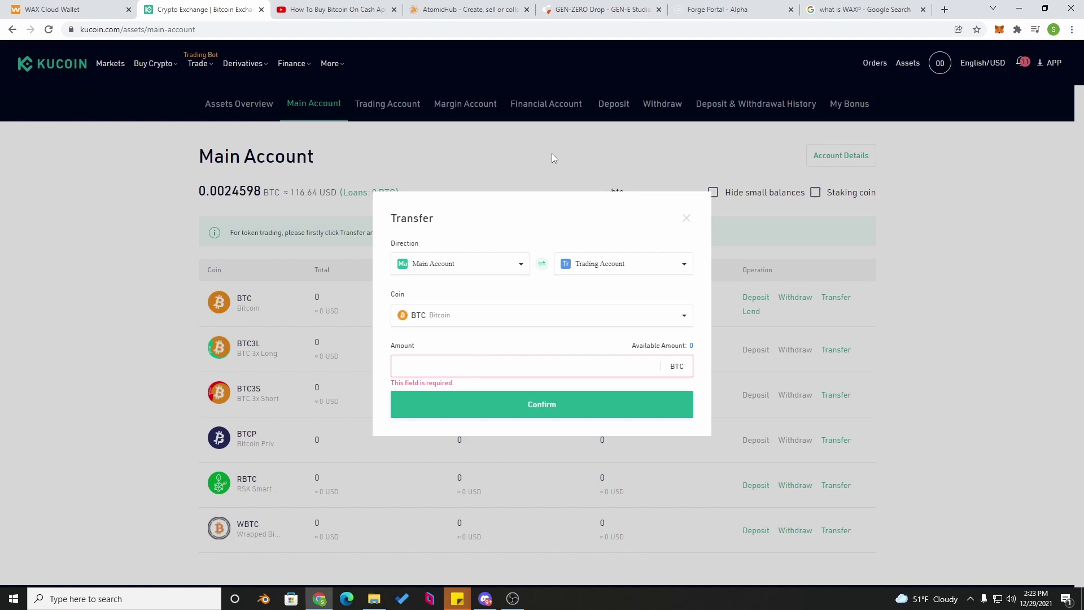
{"action": "left_click", "coordinate": [687, 218]}
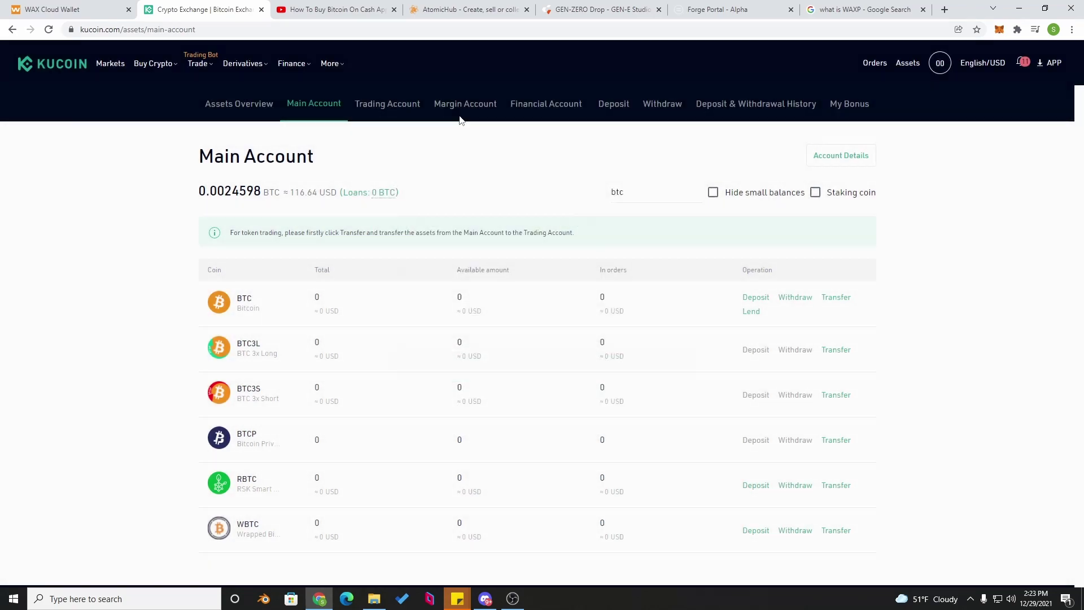
{"action": "left_click", "coordinate": [371, 116]}
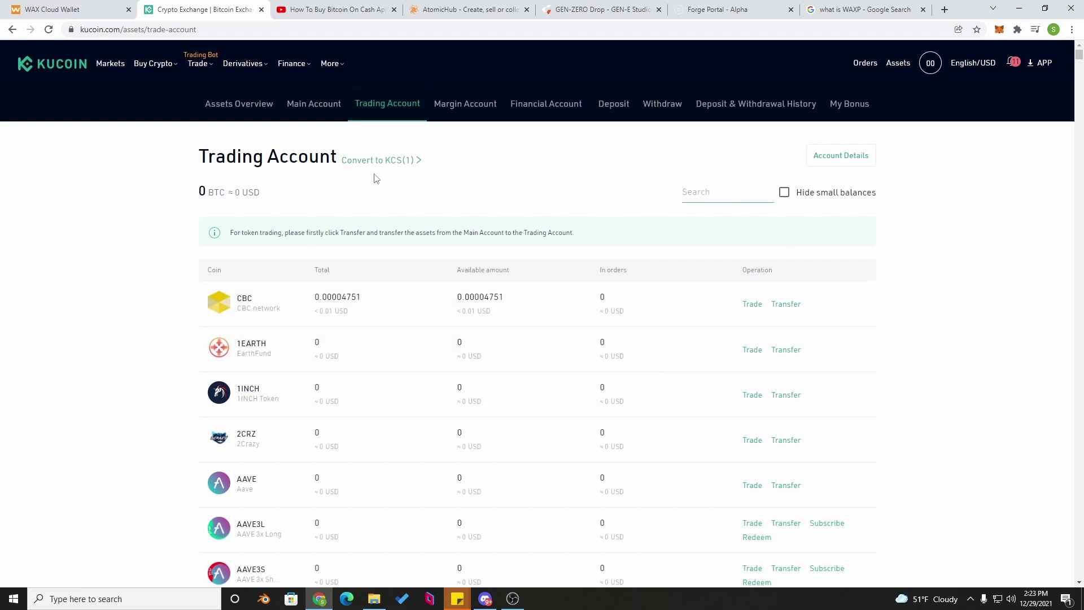
Step: Search 'btc' in the Trading Account list to confirm a 0 BTC balance
{"action": "type", "text": "btc"}
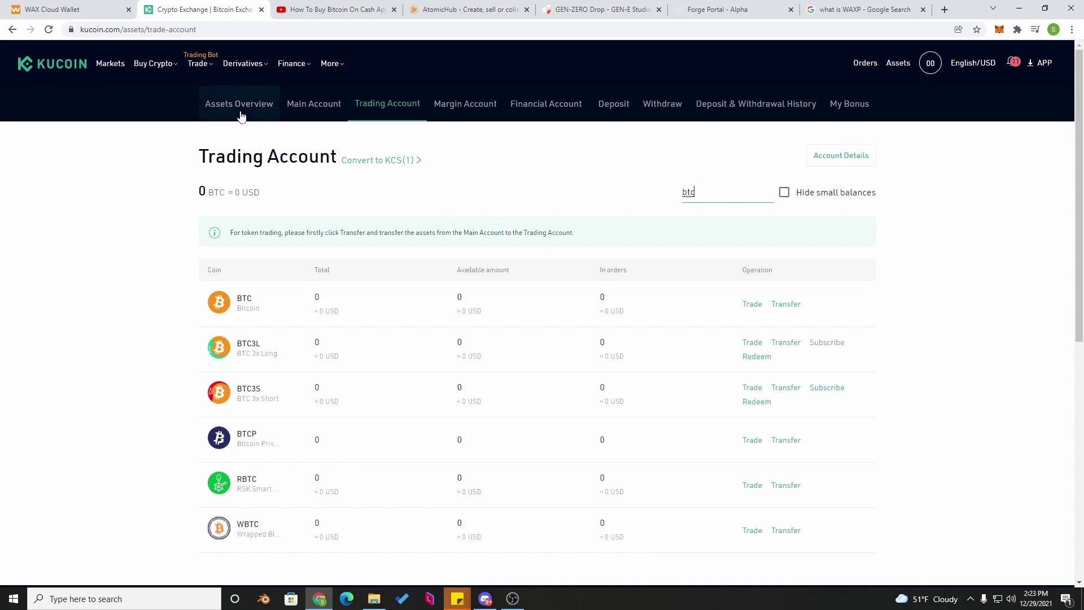
{"action": "mouse_move", "coordinate": [189, 65]}
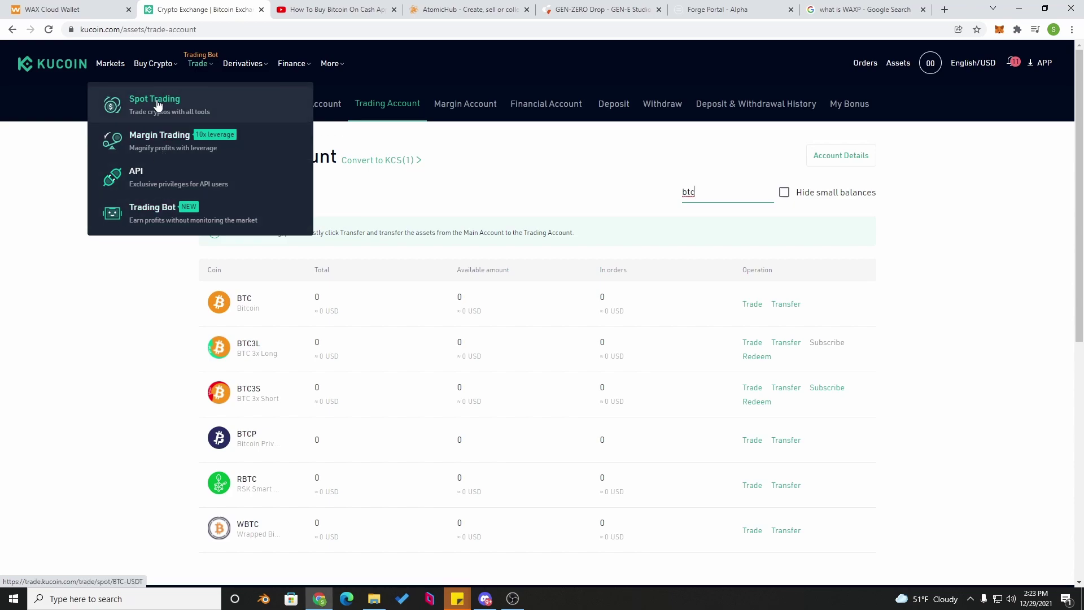
Step: Open BTC/USDT spot trading and enter the six-digit trading password in the order panel
{"action": "left_click", "coordinate": [197, 106]}
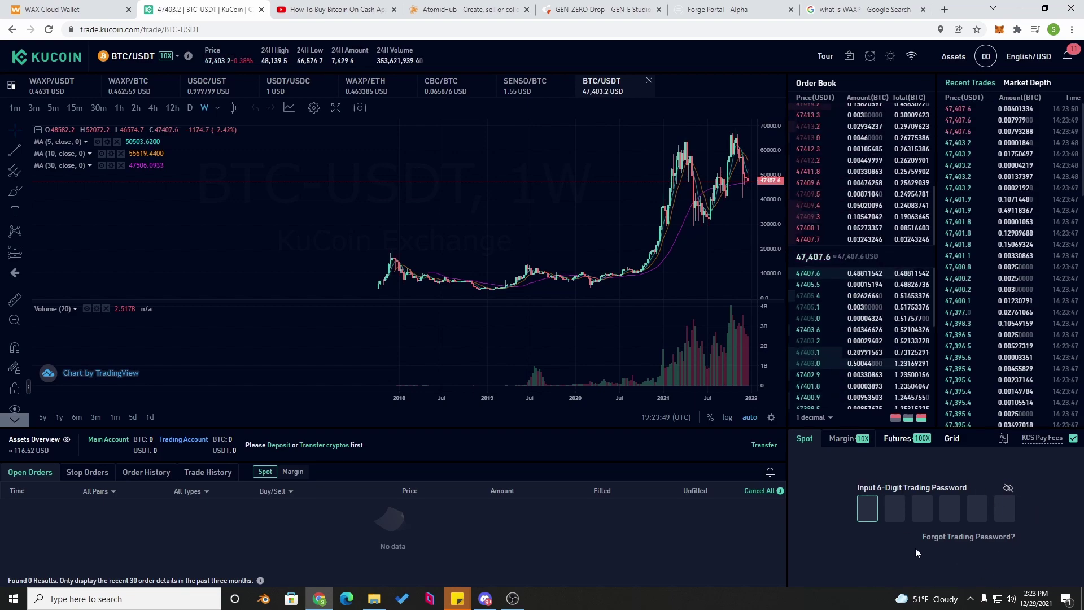
{"action": "type", "text": "****"}
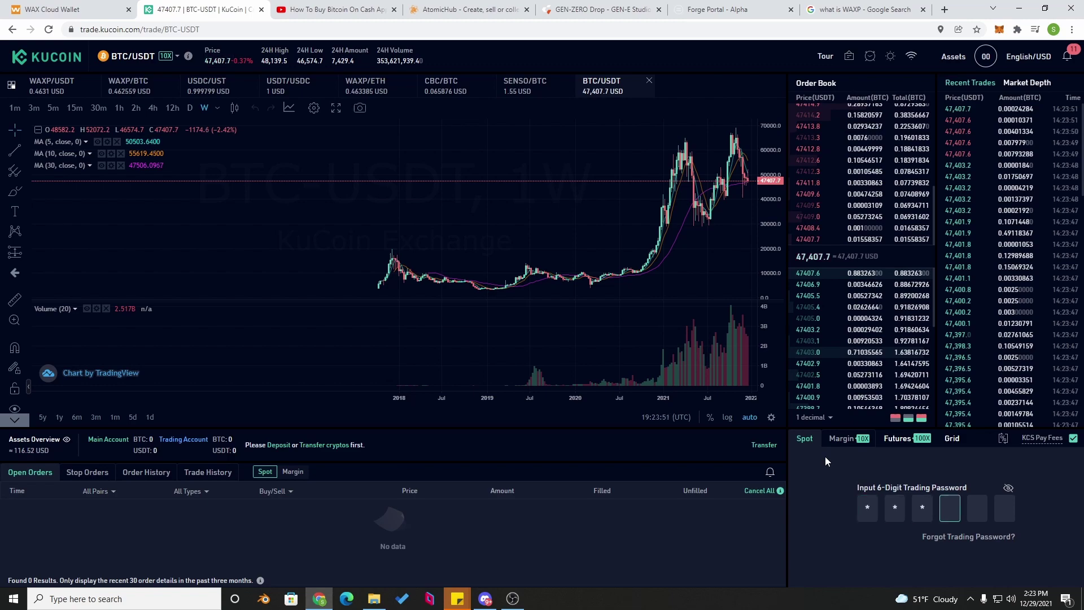
{"action": "type", "text": "**"}
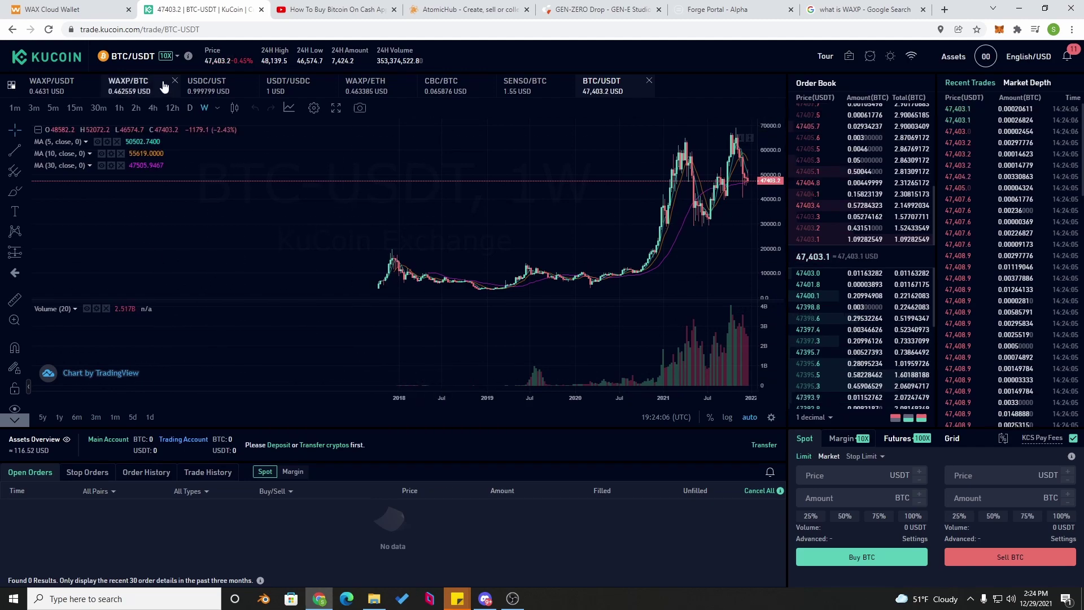
Step: Search 'WAX', star WAXP/BTC as a favourite, and open its trading page from Favorites
{"action": "left_click", "coordinate": [128, 59]}
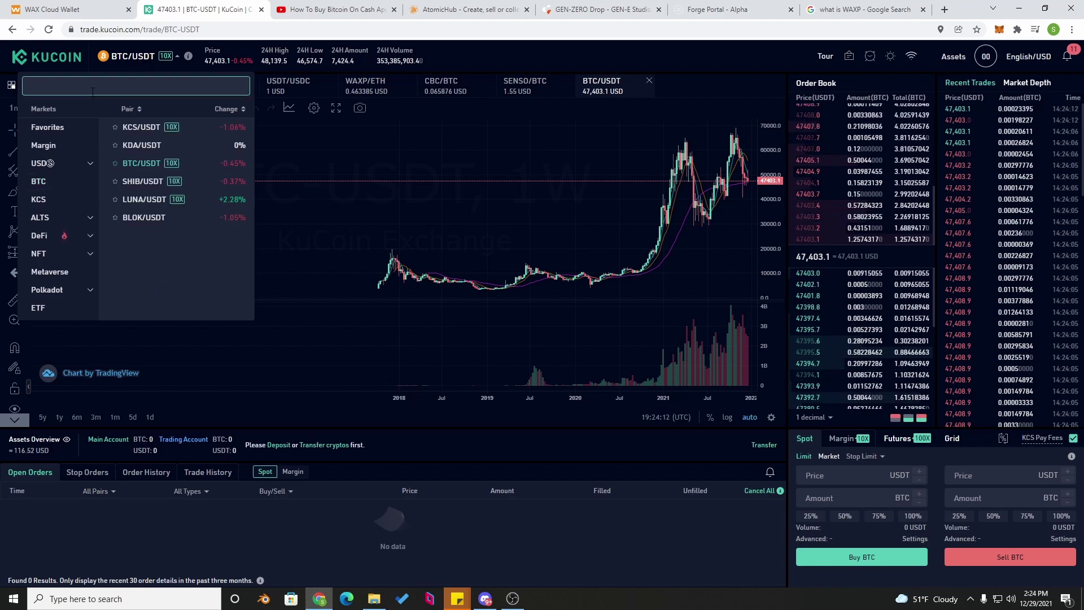
{"action": "type", "text": "WAX"}
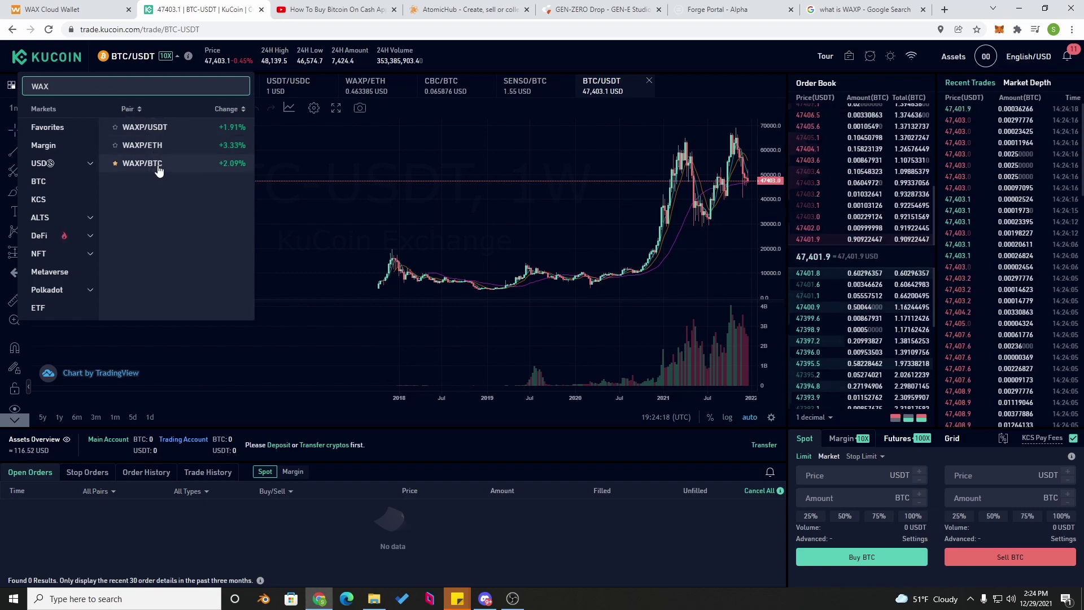
{"action": "left_click", "coordinate": [115, 165]}
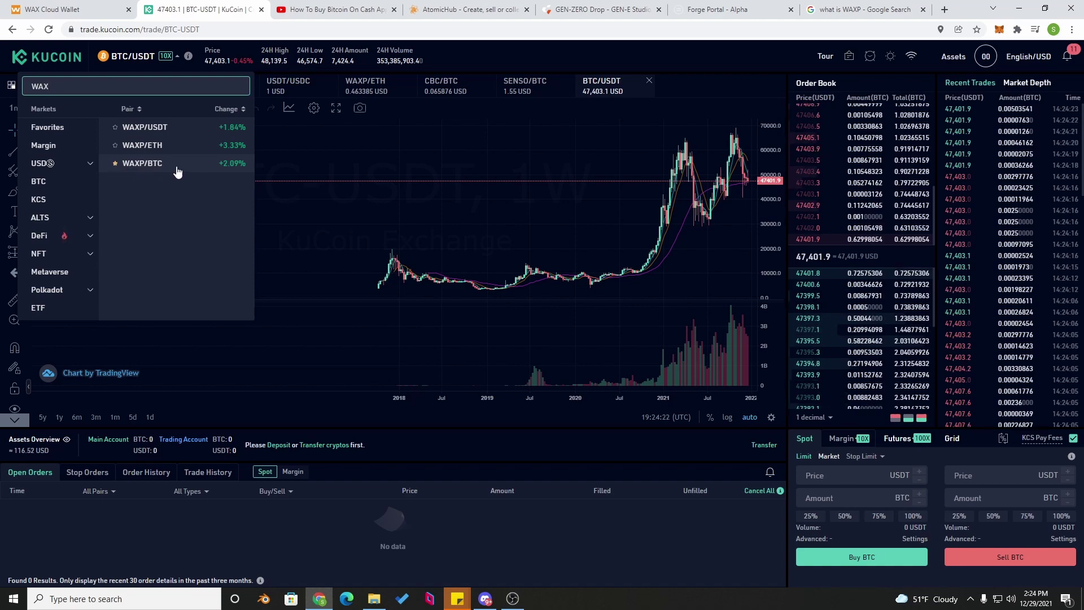
{"action": "left_click", "coordinate": [75, 130]}
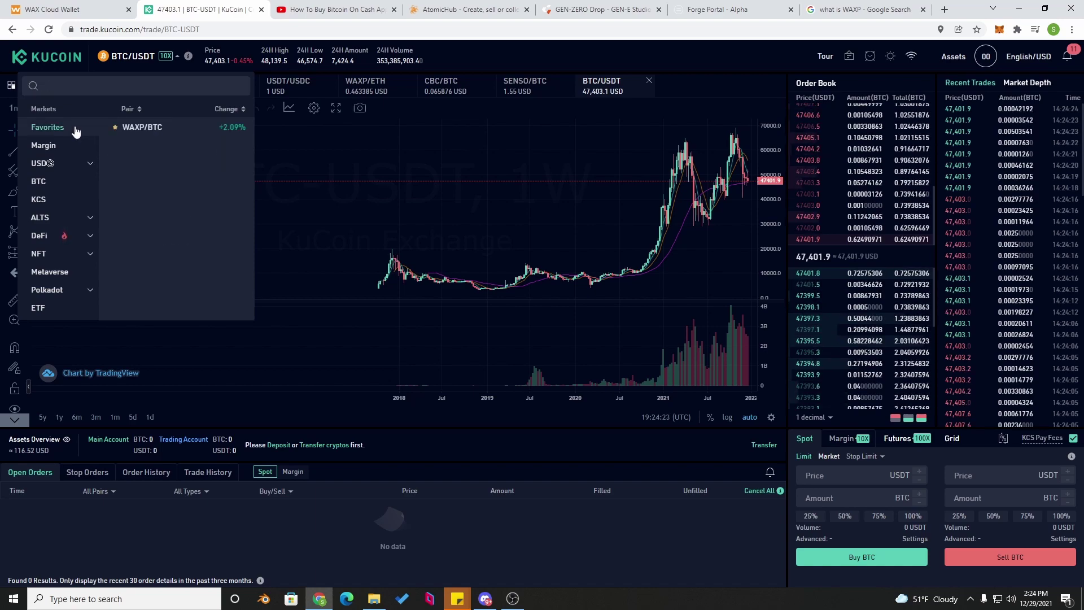
{"action": "left_click", "coordinate": [178, 130]}
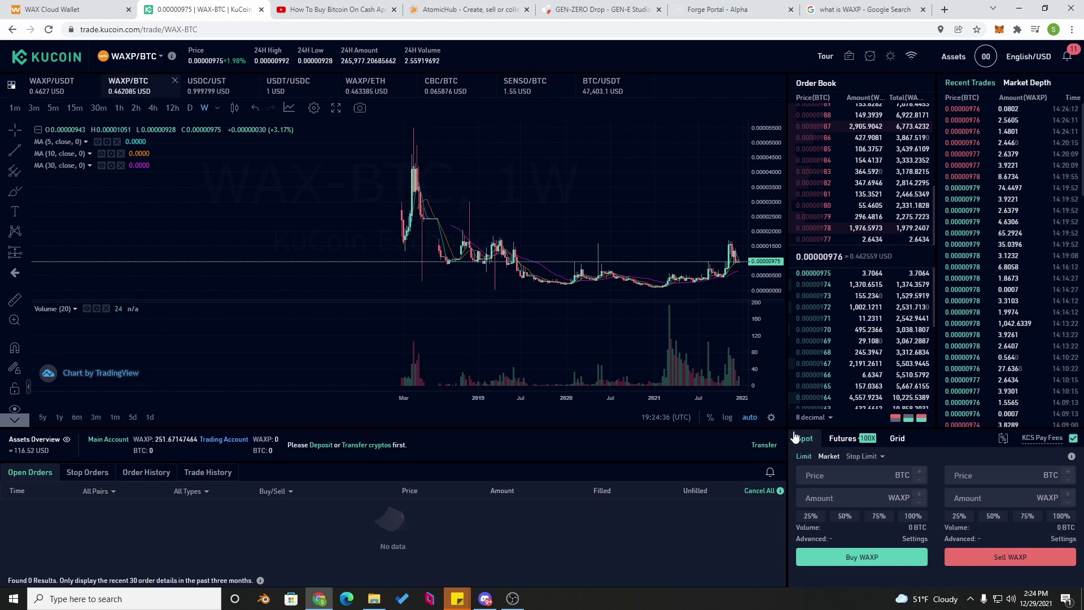
Step: Try a 100% market buy of WAXP, refused below the 0.00001 BTC minimum, then go to Assets
{"action": "left_click", "coordinate": [828, 457]}
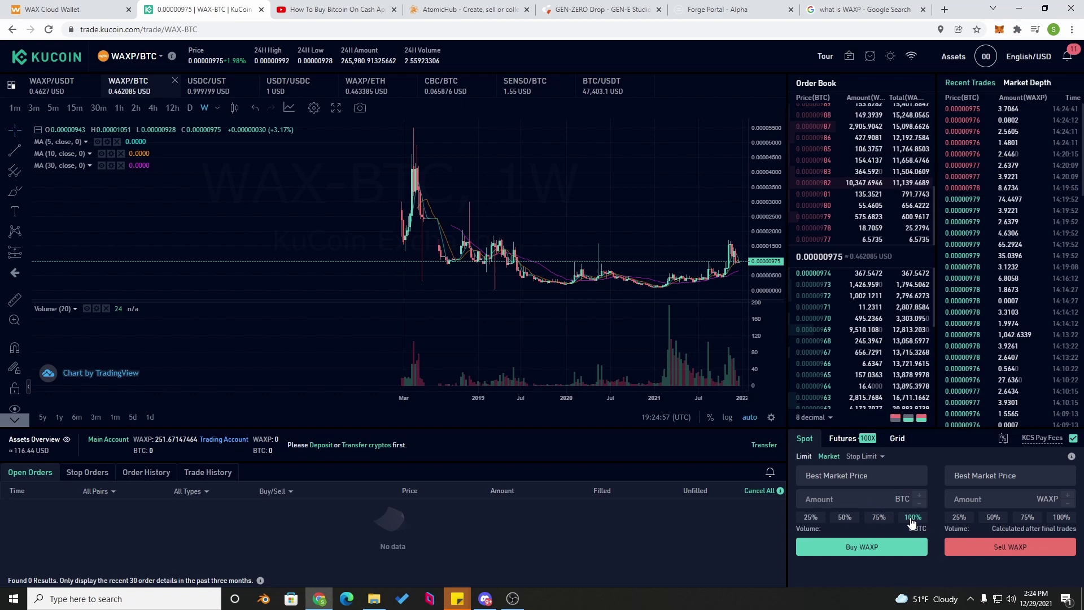
{"action": "left_click", "coordinate": [911, 520]}
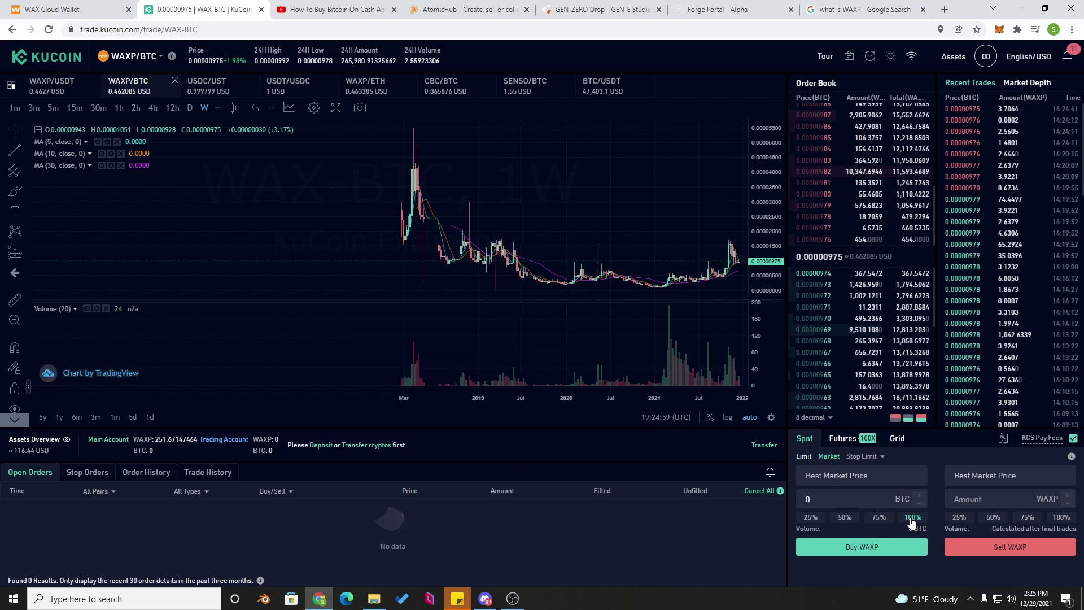
{"action": "left_click", "coordinate": [865, 548]}
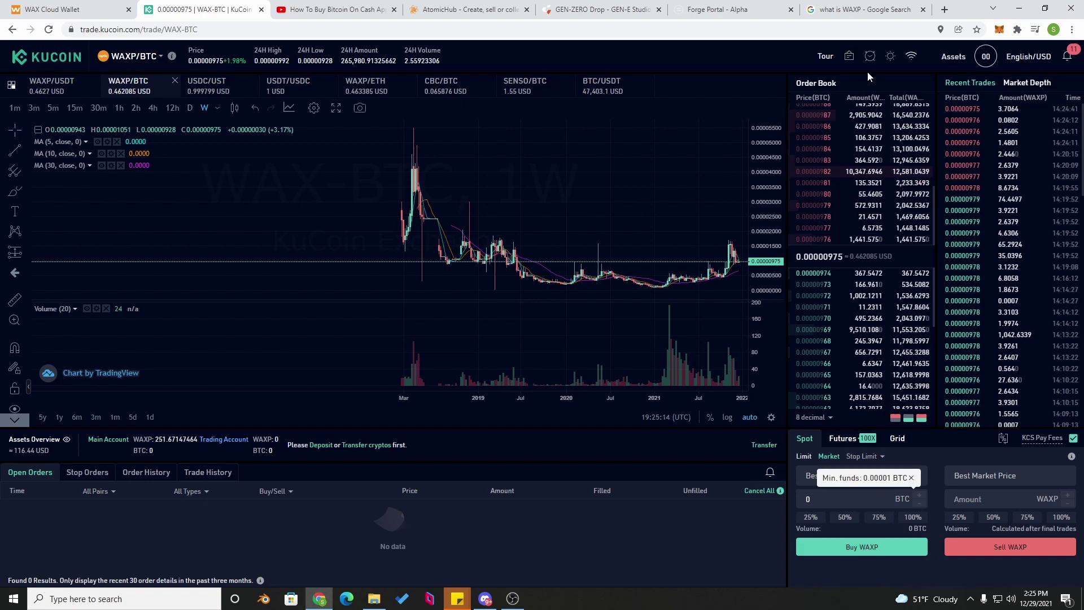
{"action": "left_click", "coordinate": [945, 61]}
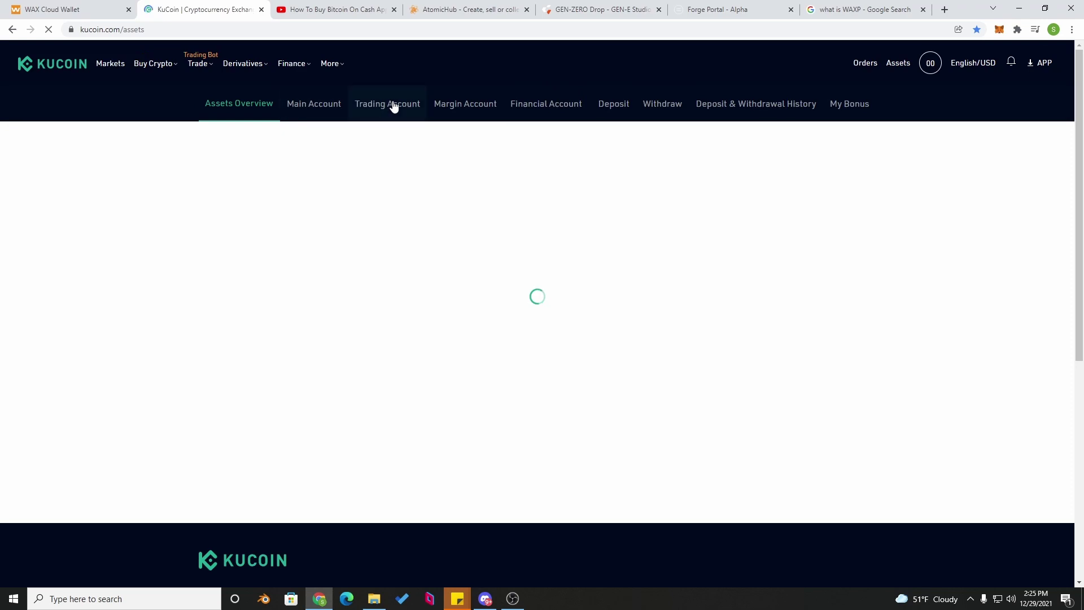
Step: Search 'waxp' in the Trading Account, then check the Main Account's 251.67147464 WAXP balance
{"action": "left_click", "coordinate": [395, 108]}
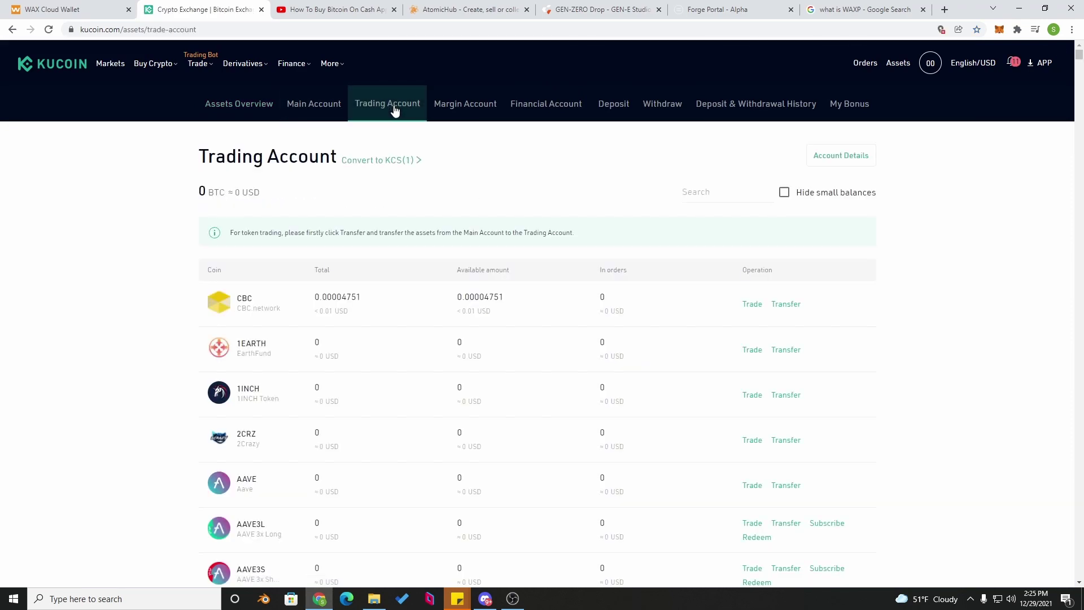
{"action": "left_click", "coordinate": [706, 195]}
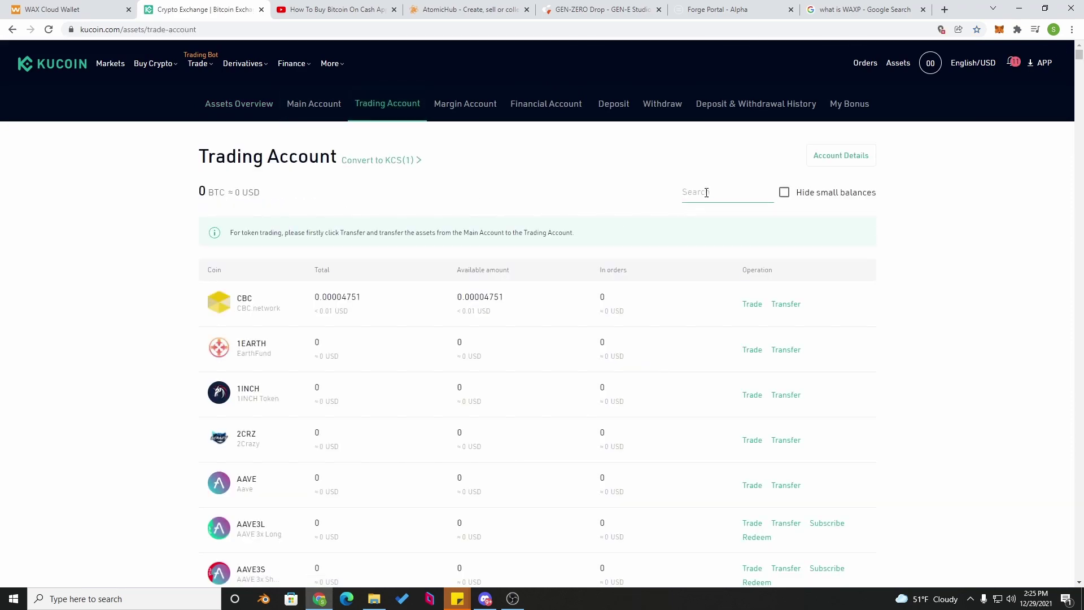
{"action": "type", "text": "waxp"}
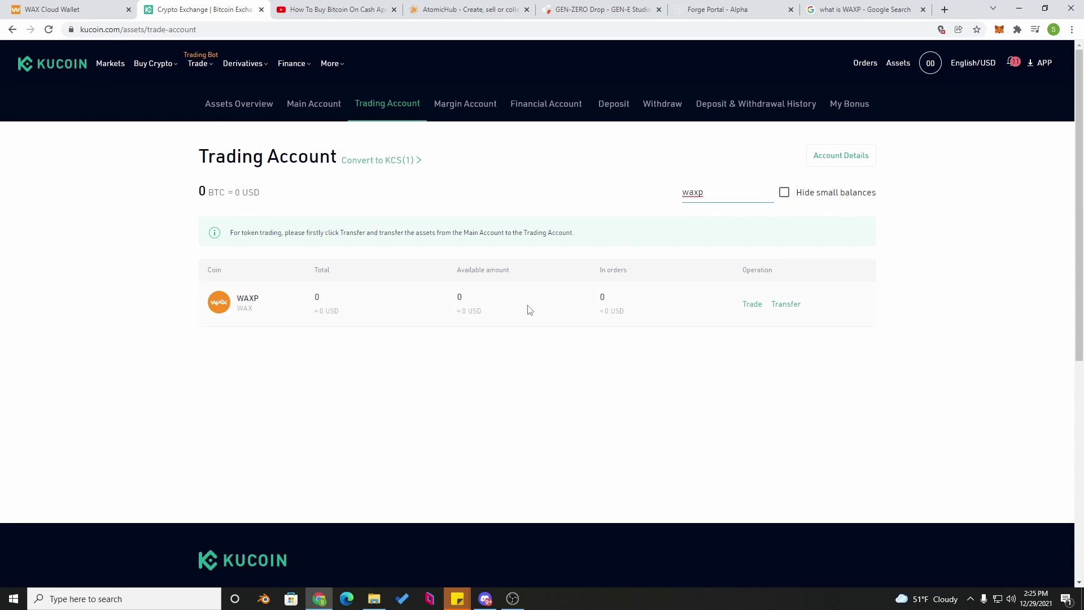
{"action": "left_click", "coordinate": [786, 304]}
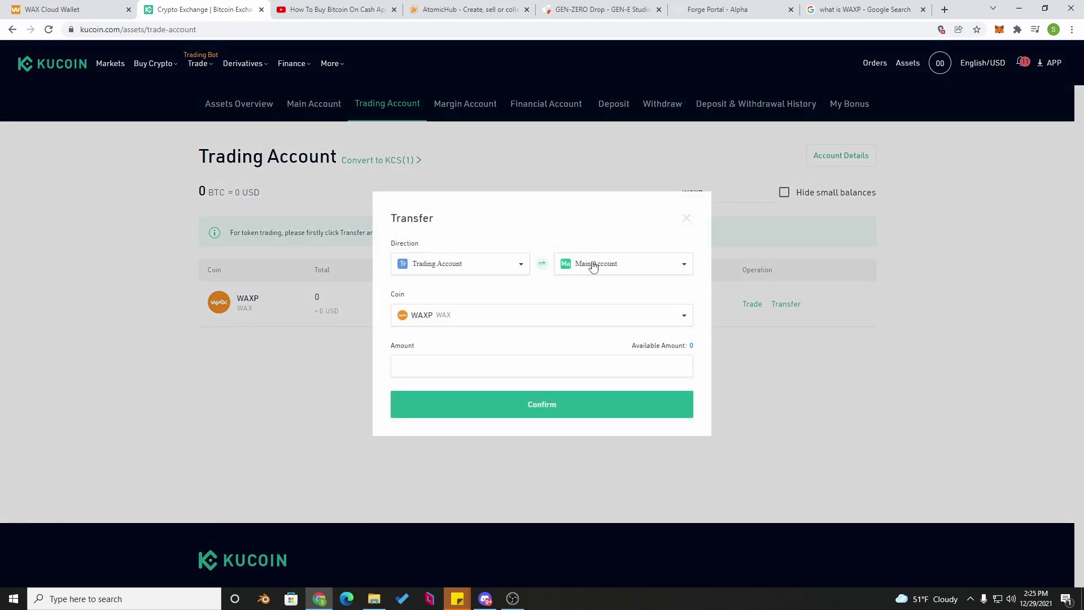
{"action": "left_click", "coordinate": [473, 405]}
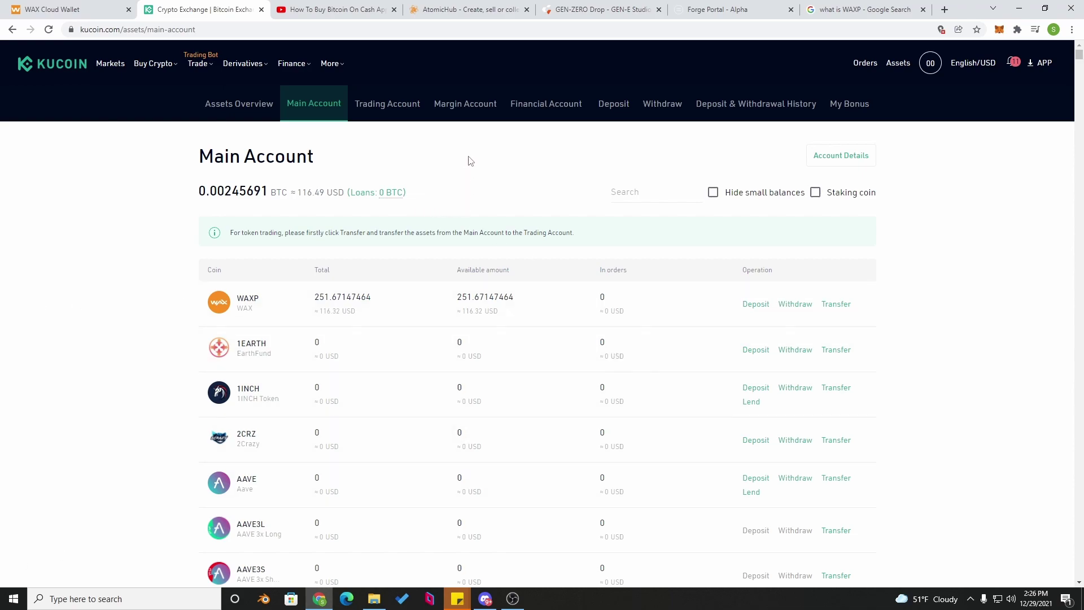
Step: Start a WAXP withdrawal on the WAXP network with an amount of 50
{"action": "left_click", "coordinate": [796, 305]}
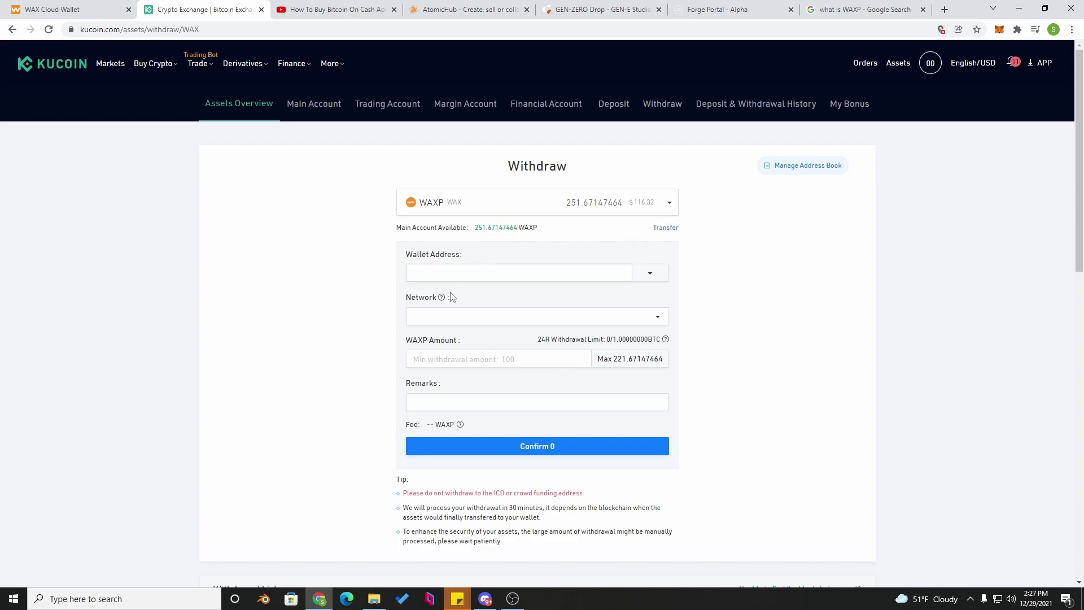
{"action": "left_click", "coordinate": [446, 355]}
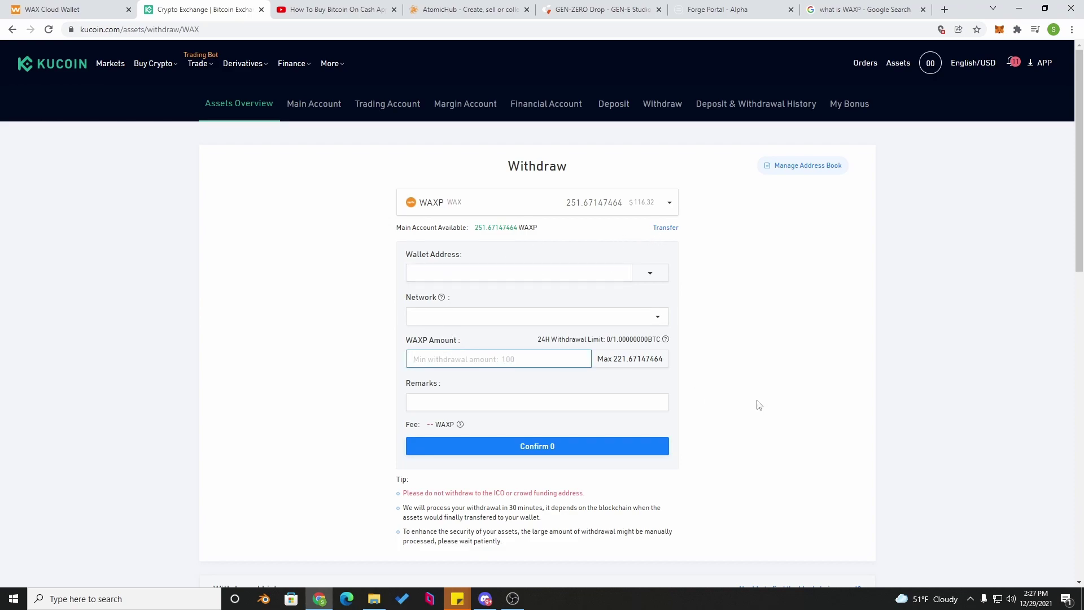
{"action": "type", "text": "50"}
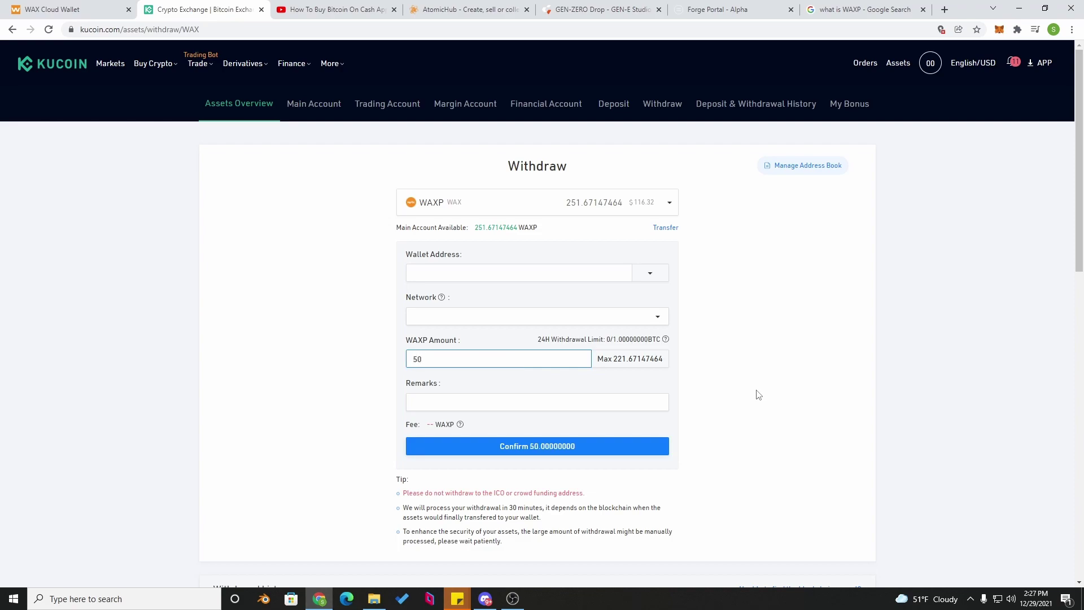
{"action": "left_click", "coordinate": [536, 317]}
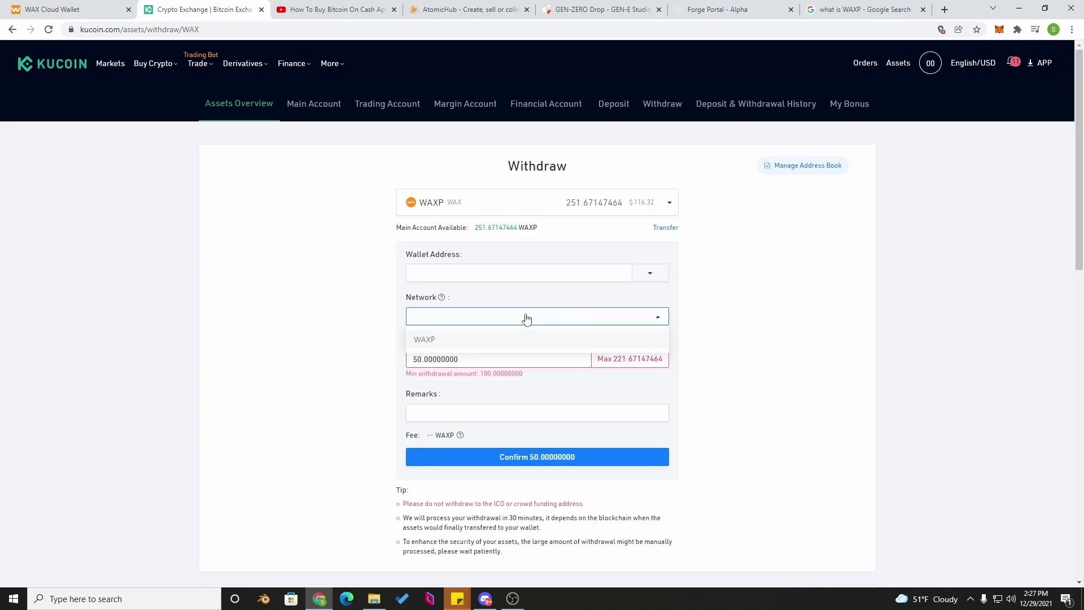
{"action": "left_click", "coordinate": [424, 349]}
{"action": "left_click", "coordinate": [456, 275]}
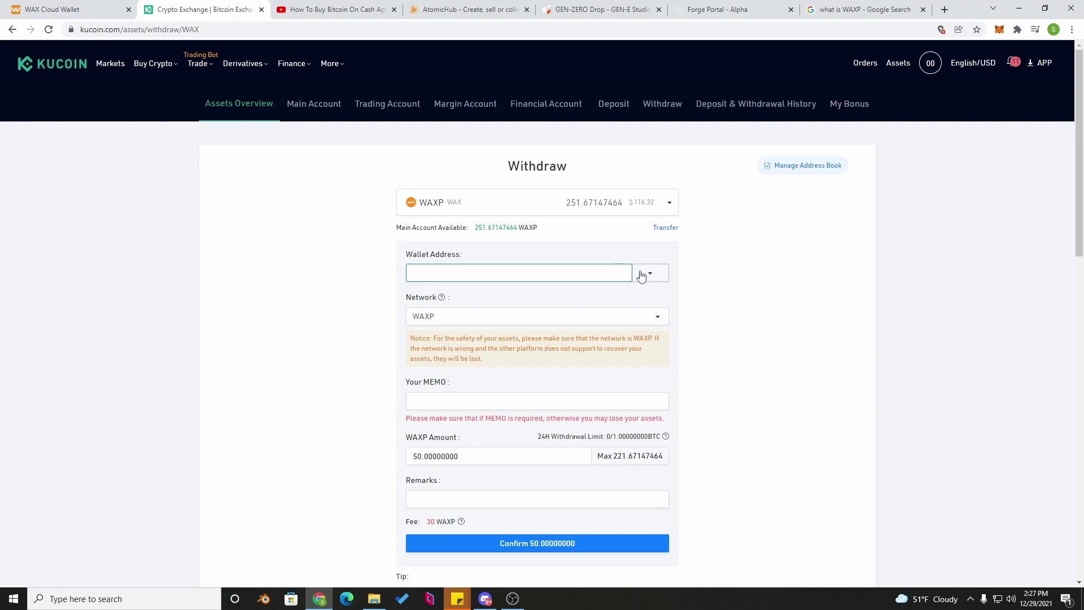
Step: Copy the WAX Cloud Wallet account address and paste it as the withdrawal destination
{"action": "left_click", "coordinate": [45, 9]}
{"action": "left_click_drag", "start_coordinate": [882, 122], "coordinate": [944, 125]}
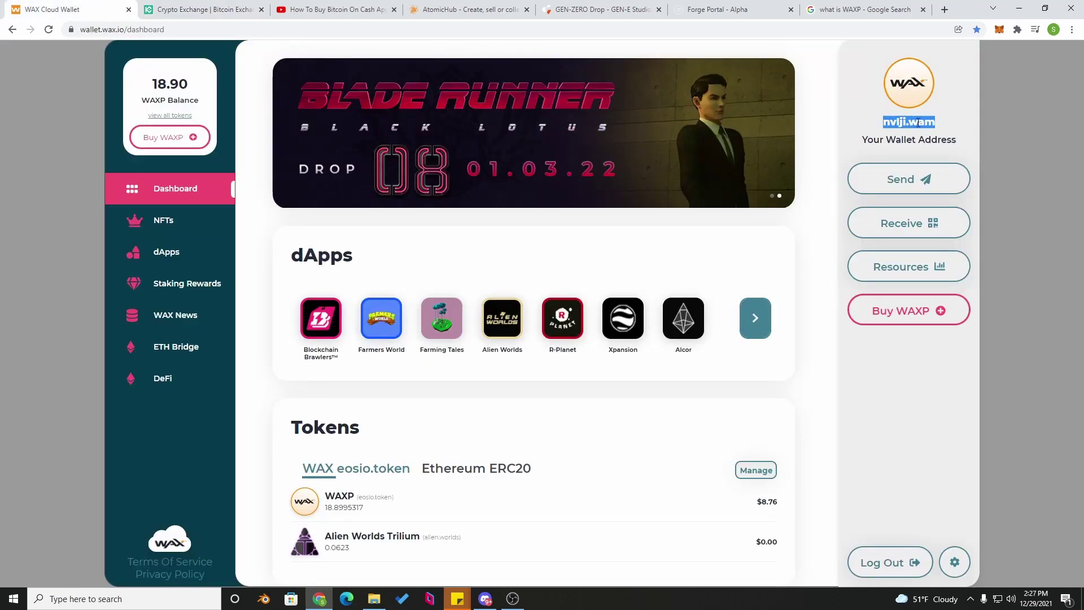
{"action": "right_click", "coordinate": [943, 121]}
{"action": "left_click", "coordinate": [954, 134]}
{"action": "key", "text": "ctrl+Tab"}
{"action": "key", "text": "ctrl+v"}
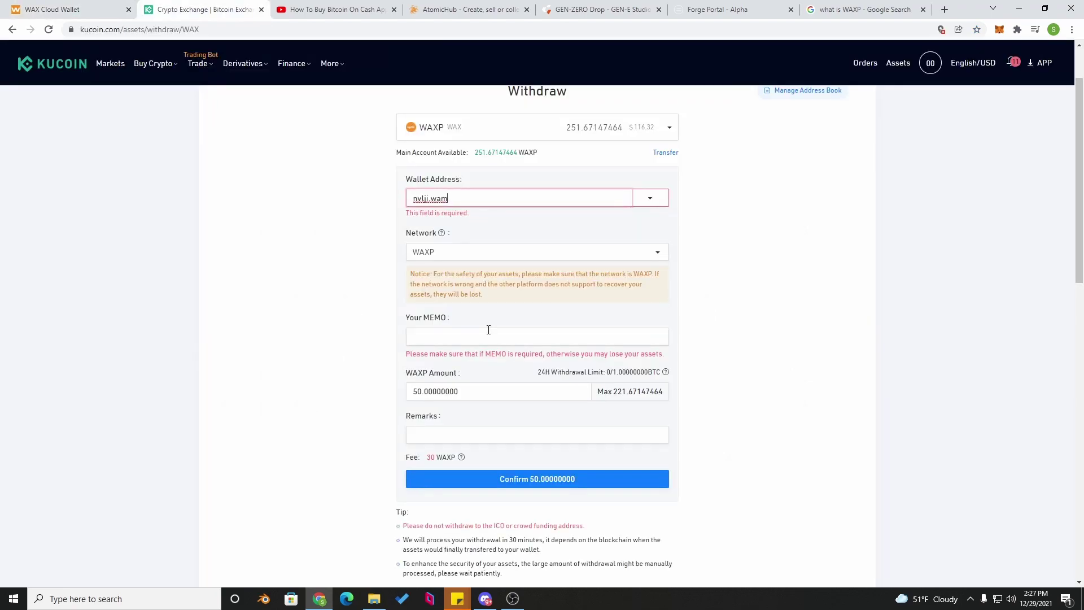
Step: Add memo 'for generator', withdraw the maximum 221.67147464 WAXP, and confirm it
{"action": "left_click", "coordinate": [471, 339]}
{"action": "type", "text": "for generator"}
{"action": "left_click", "coordinate": [630, 380]}
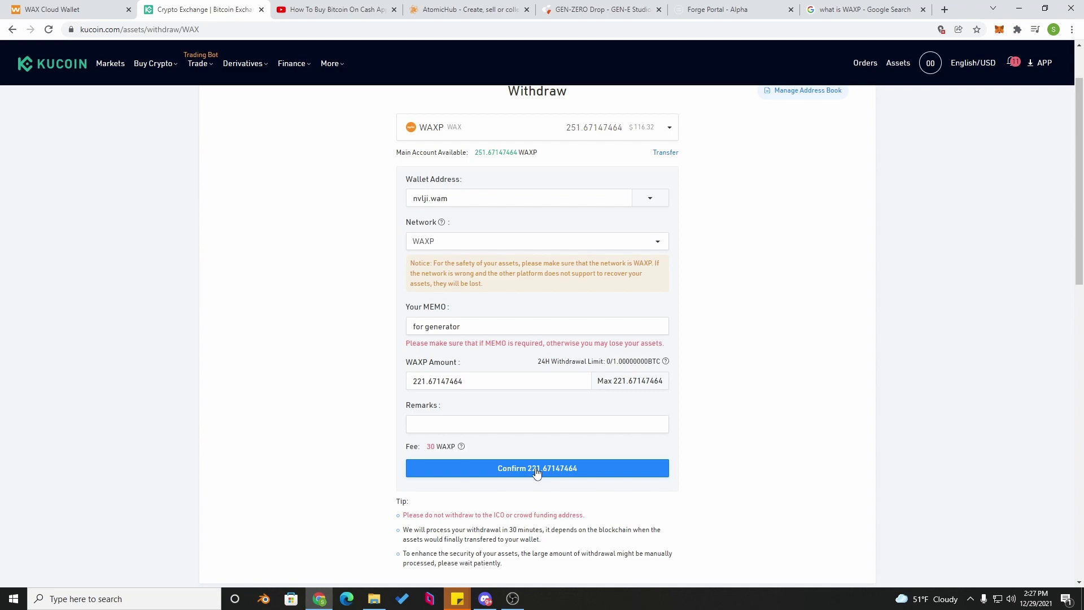
{"action": "left_click", "coordinate": [537, 471]}
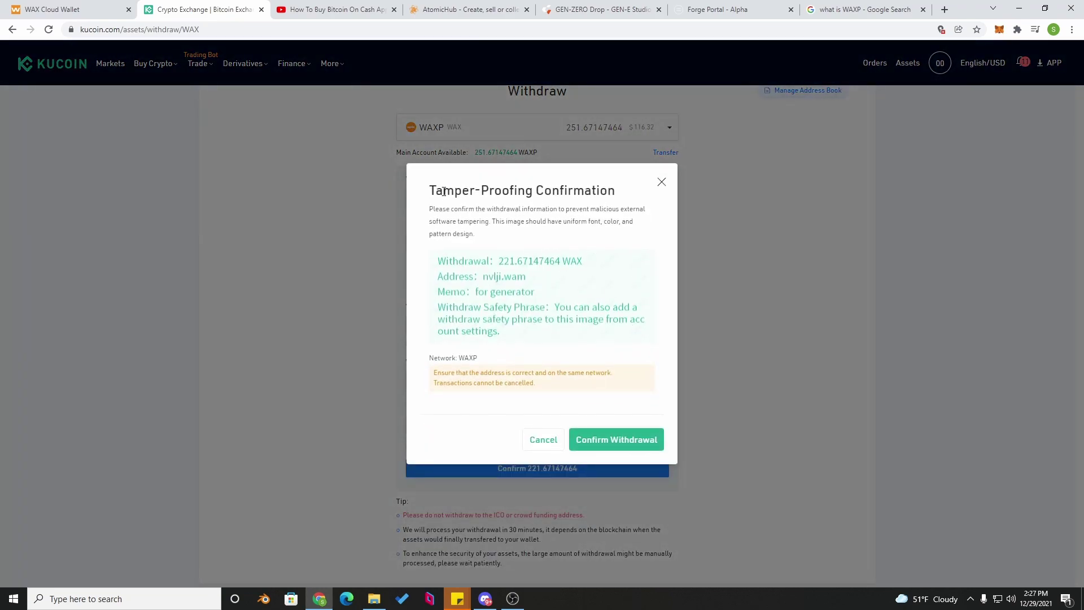
{"action": "left_click", "coordinate": [616, 441]}
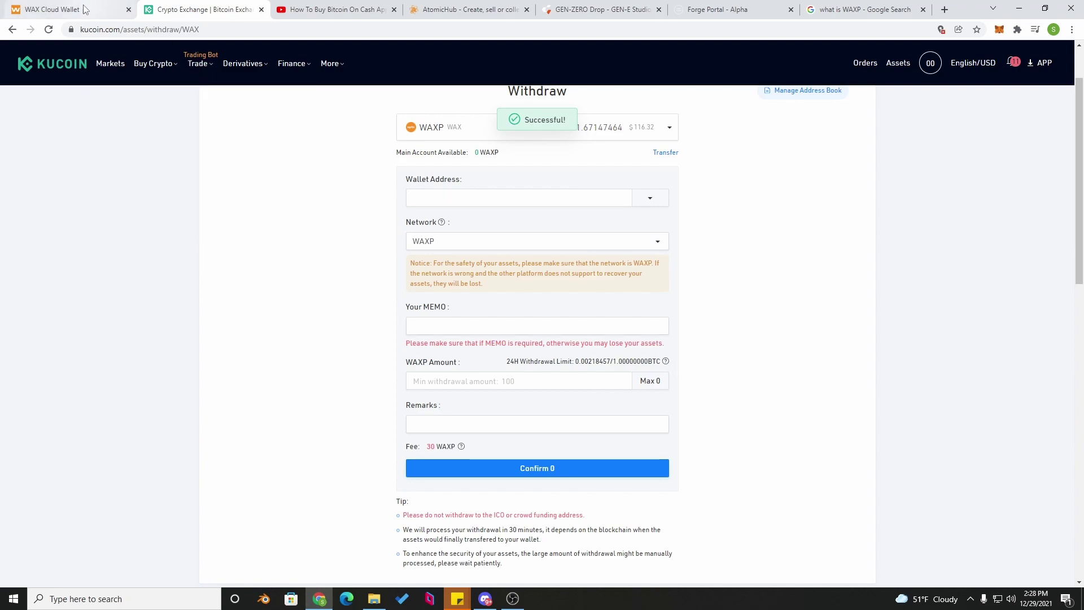
{"action": "left_click", "coordinate": [62, 9]}
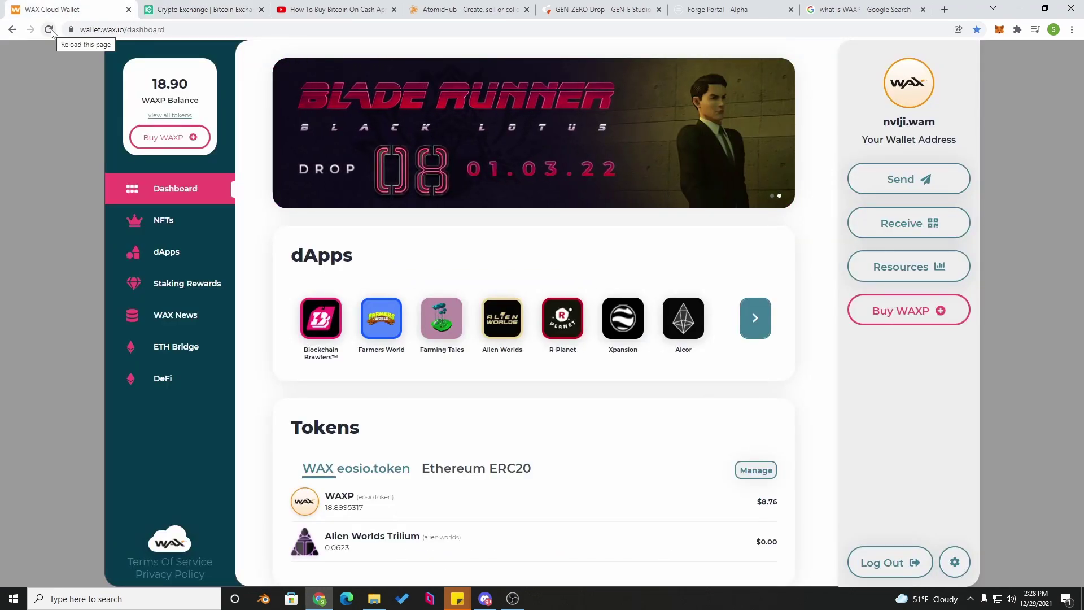
Step: Reload the WAX Cloud Wallet dashboard until the balance reaches 240.57 WAXP, then go to AtomicHub
{"action": "left_click", "coordinate": [48, 29]}
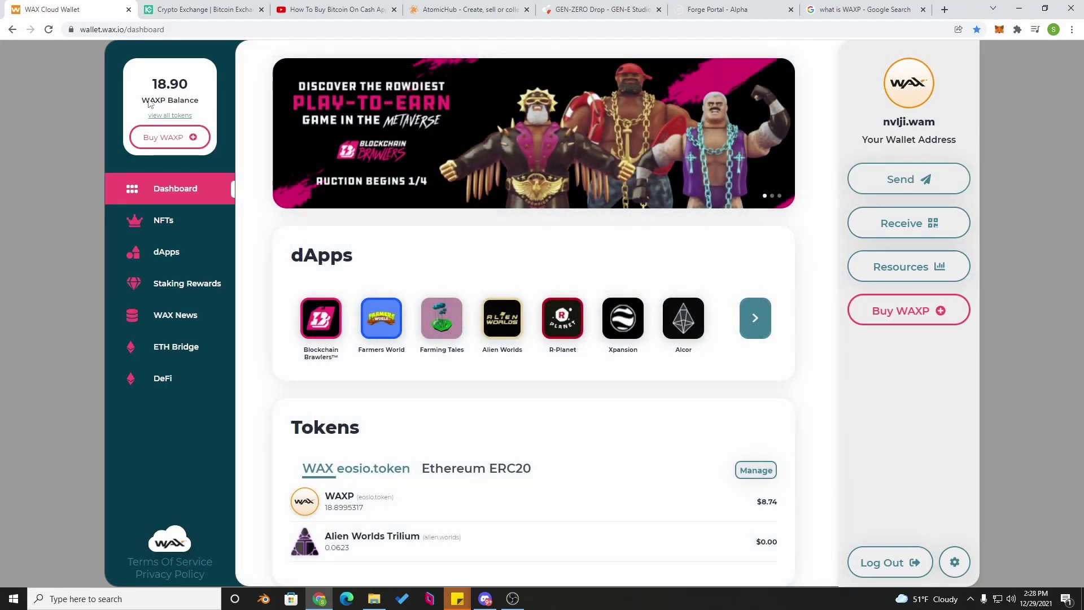
{"action": "mouse_move", "coordinate": [160, 89]}
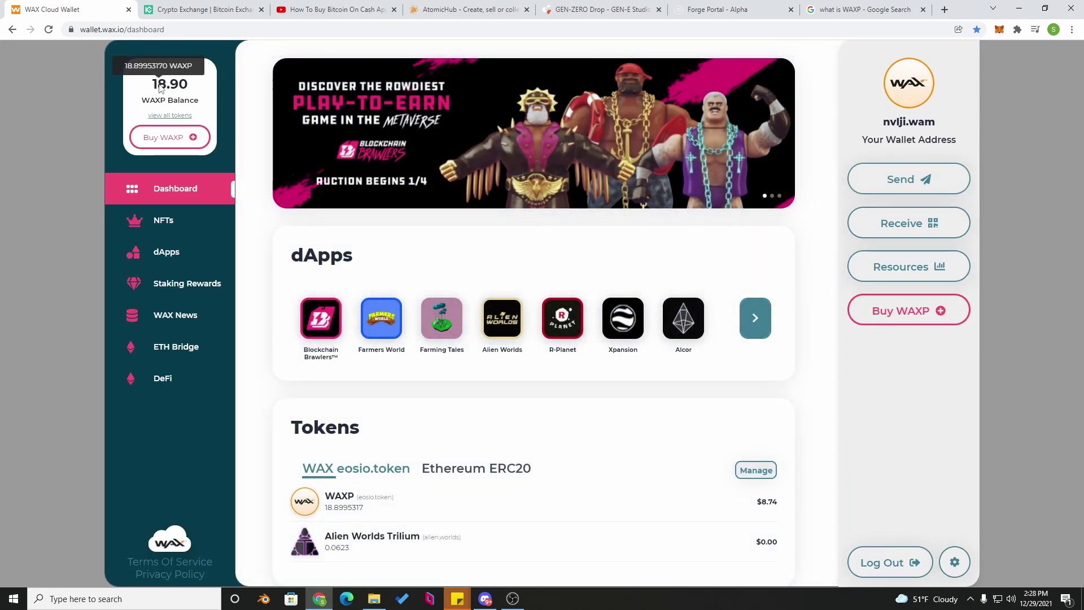
{"action": "left_click", "coordinate": [49, 30]}
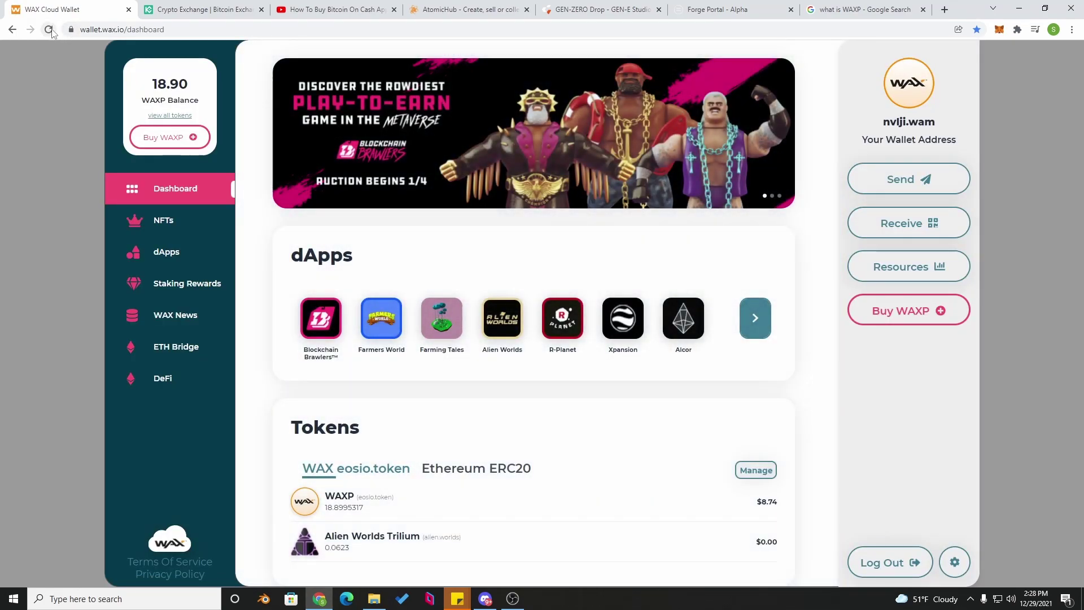
{"action": "left_click", "coordinate": [50, 30]}
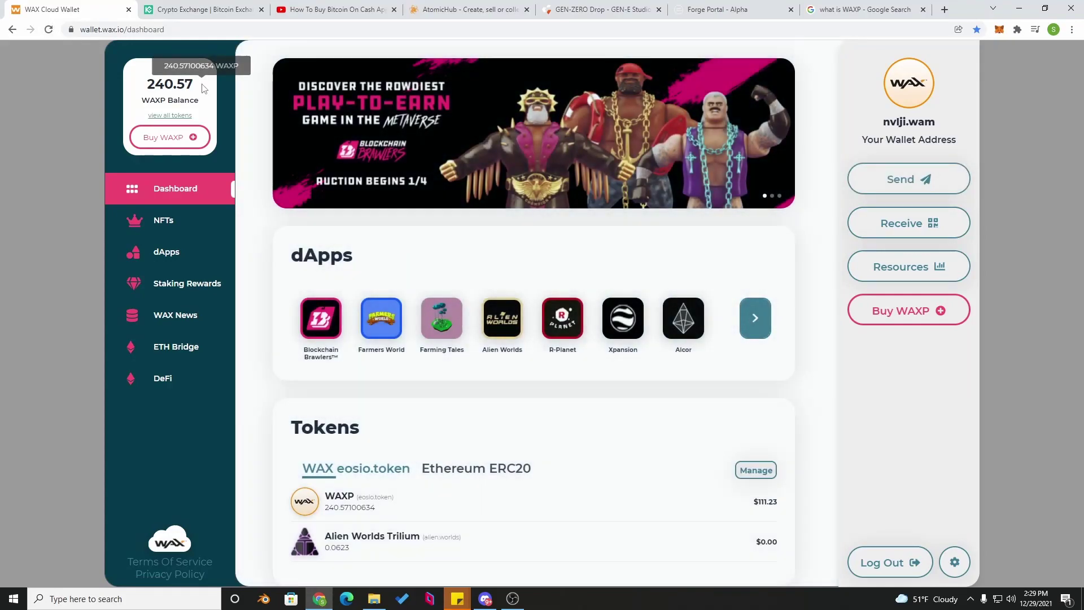
{"action": "mouse_move", "coordinate": [133, 89]}
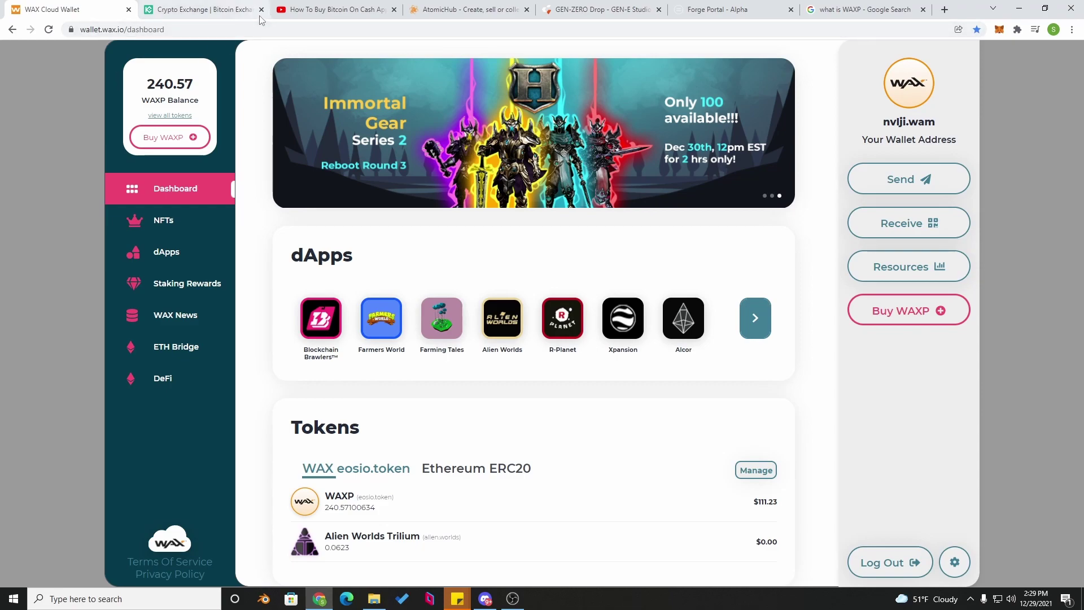
{"action": "left_click", "coordinate": [460, 9]}
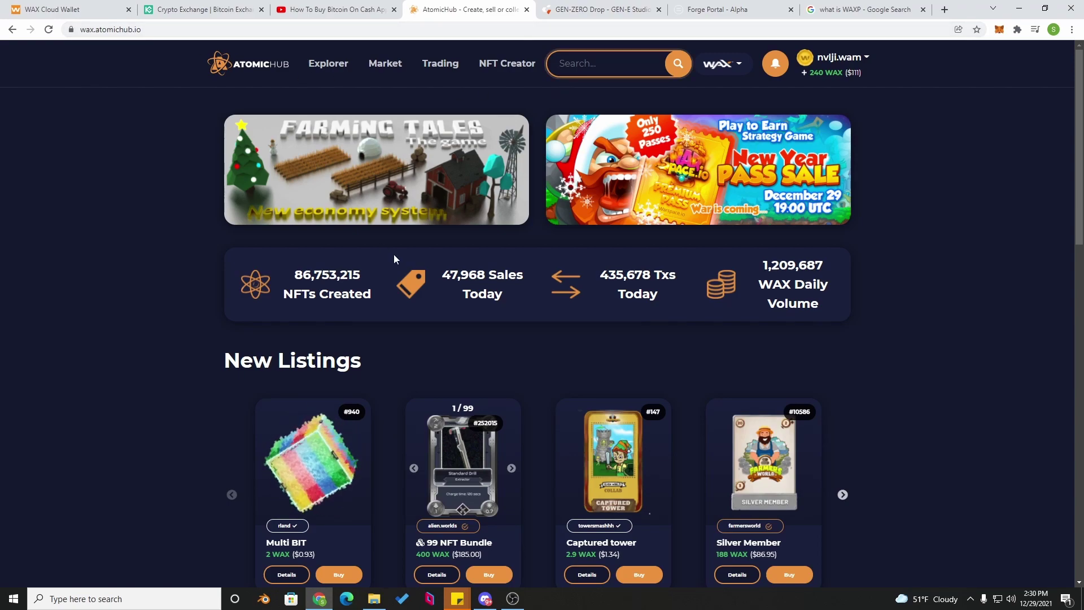
Step: Search AtomicHub for 'generatorzer' and view that collection's listings on the market
{"action": "type", "text": "gene"}
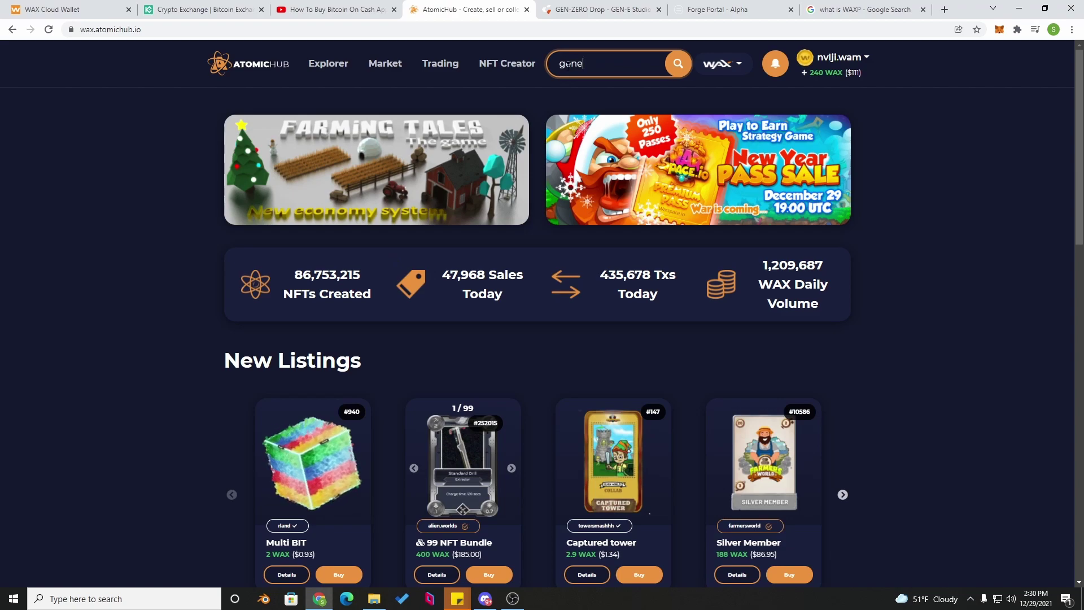
{"action": "type", "text": "ratorzer"}
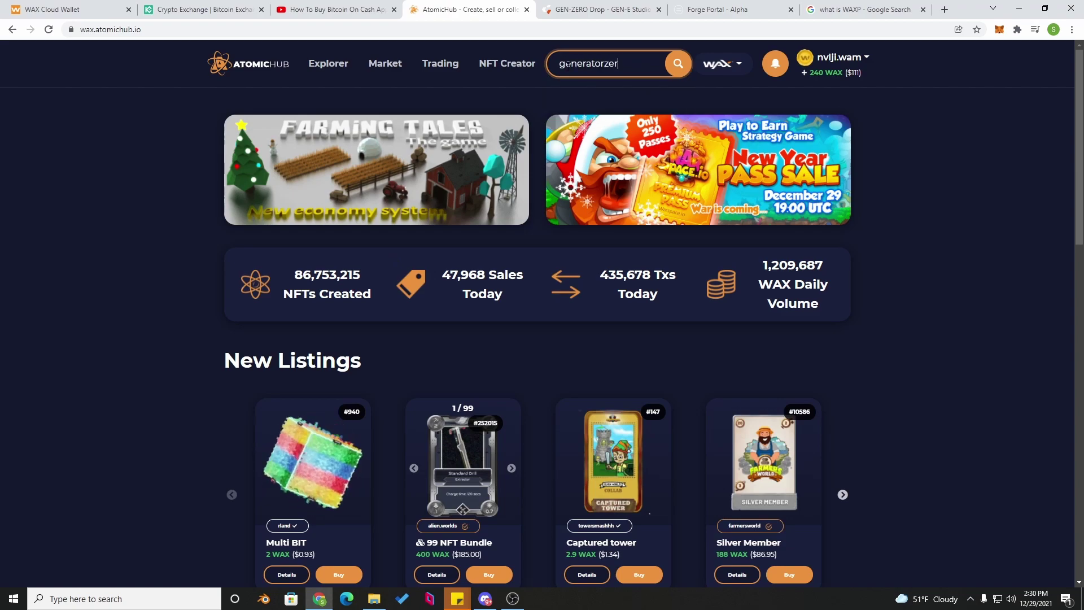
{"action": "key", "text": "Return"}
{"action": "scroll", "coordinate": [612, 430], "scroll_direction": "down", "scroll_amount": 3}
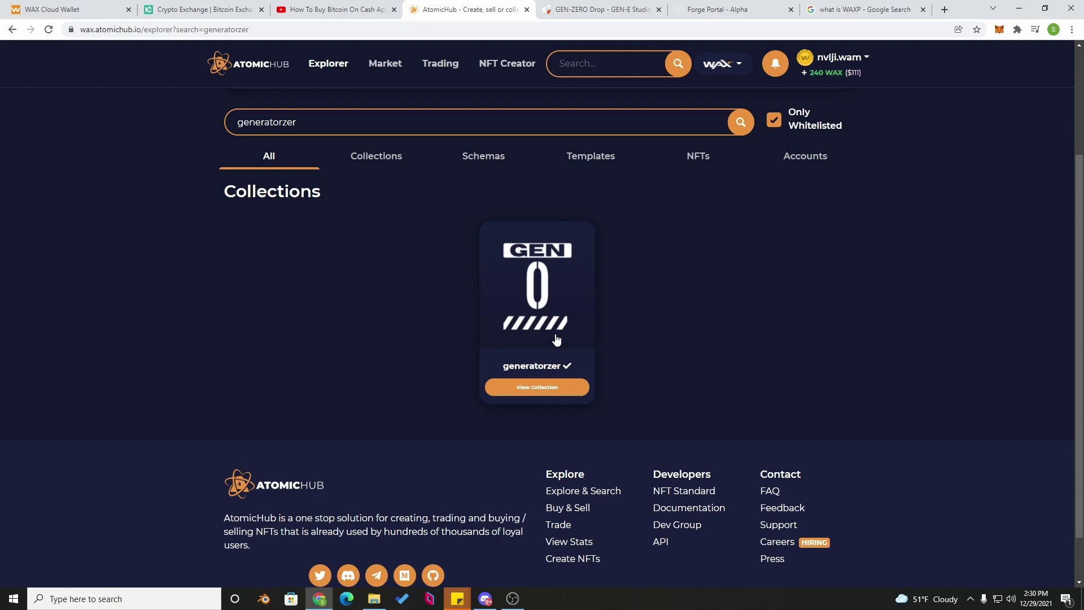
{"action": "left_click_drag", "start_coordinate": [502, 368], "coordinate": [591, 364]}
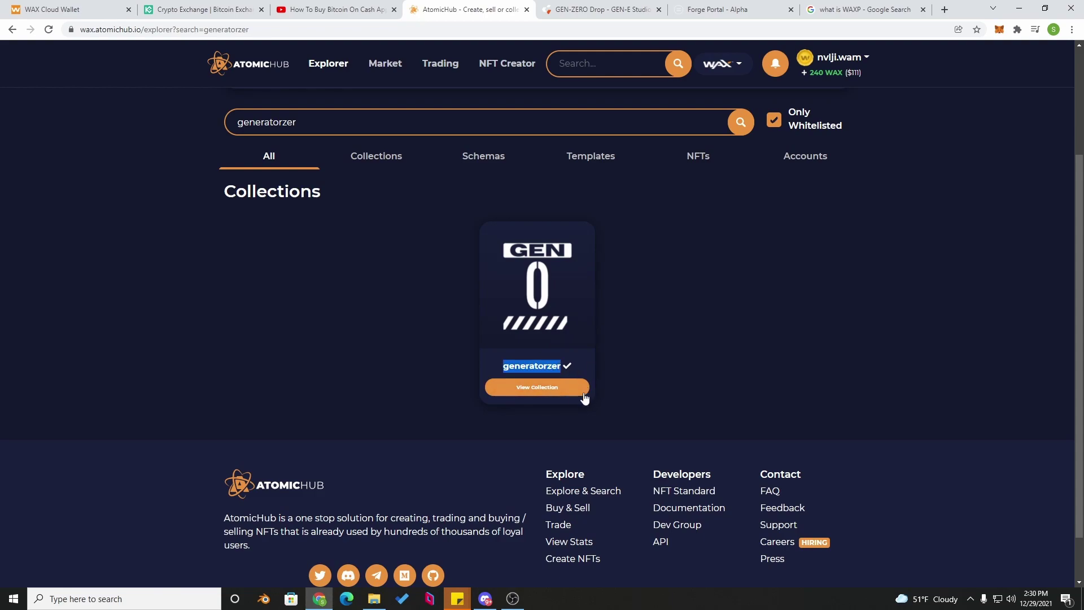
{"action": "left_click", "coordinate": [541, 388]}
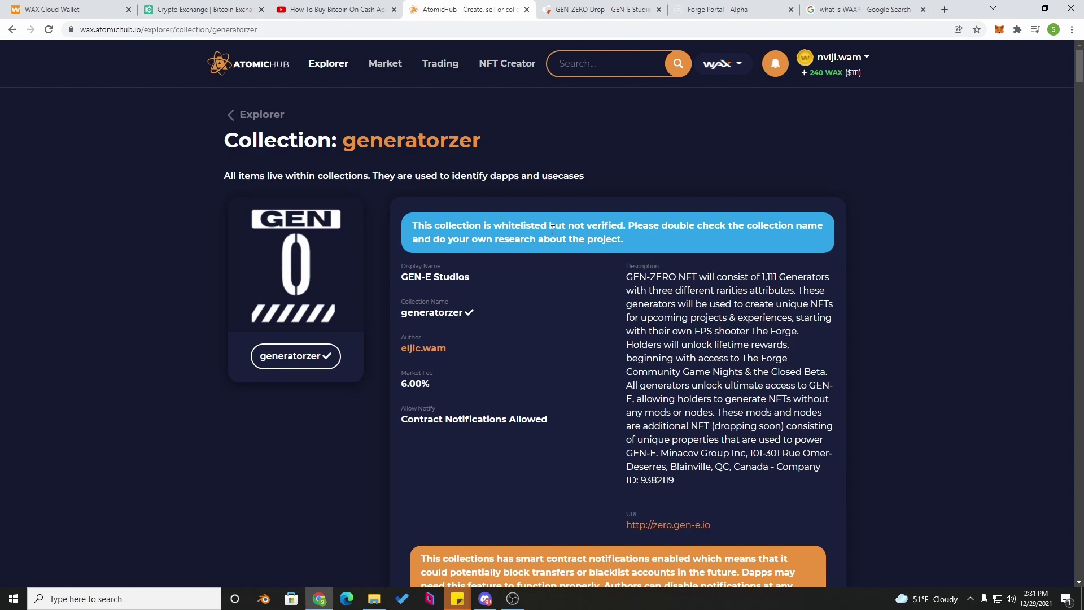
{"action": "scroll", "coordinate": [563, 424], "scroll_direction": "down", "scroll_amount": 5}
{"action": "left_click", "coordinate": [534, 333]}
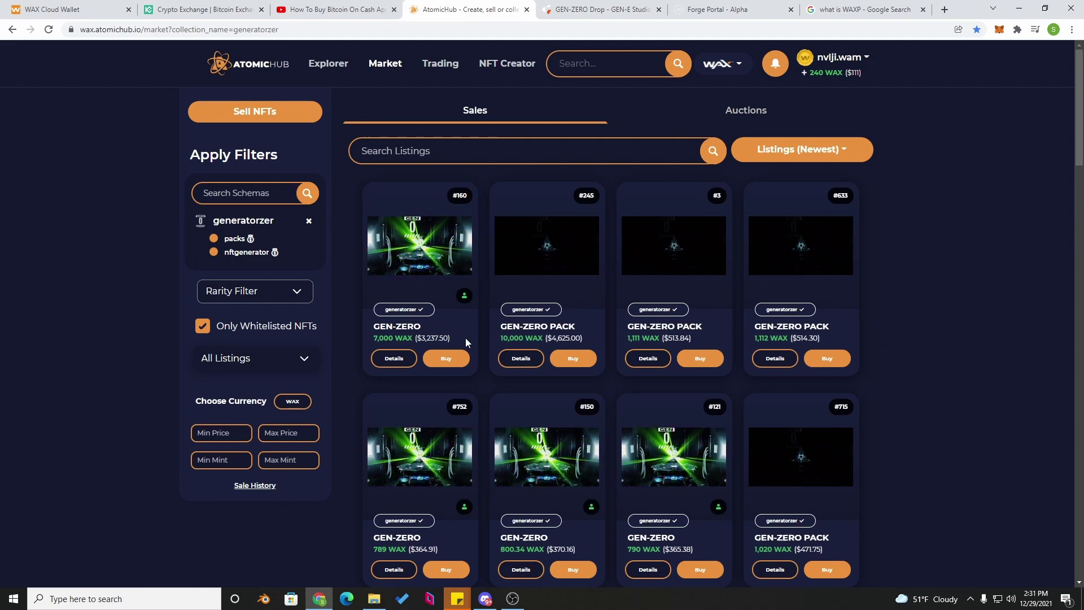
Step: Sort the generatorzer listings by Price (Lowest)
{"action": "left_click_drag", "start_coordinate": [465, 338], "coordinate": [414, 338]}
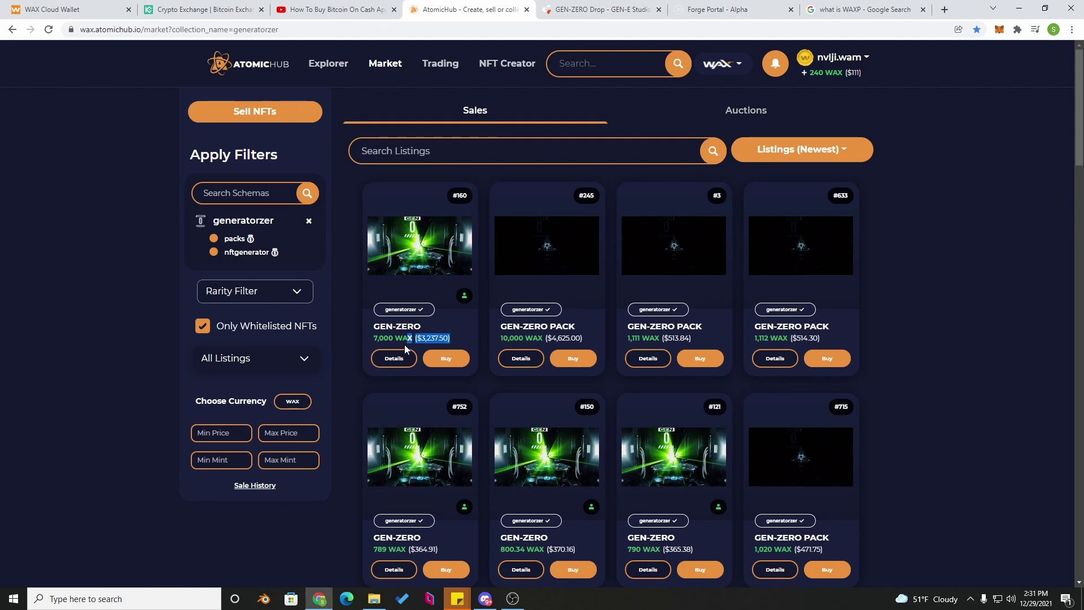
{"action": "left_click", "coordinate": [823, 149]}
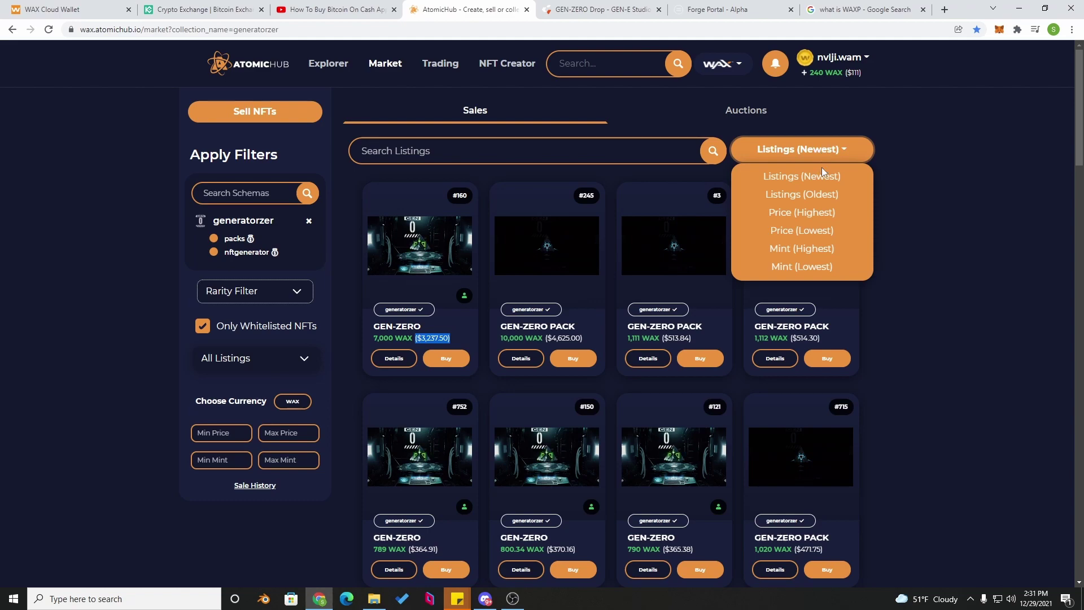
{"action": "left_click", "coordinate": [822, 232]}
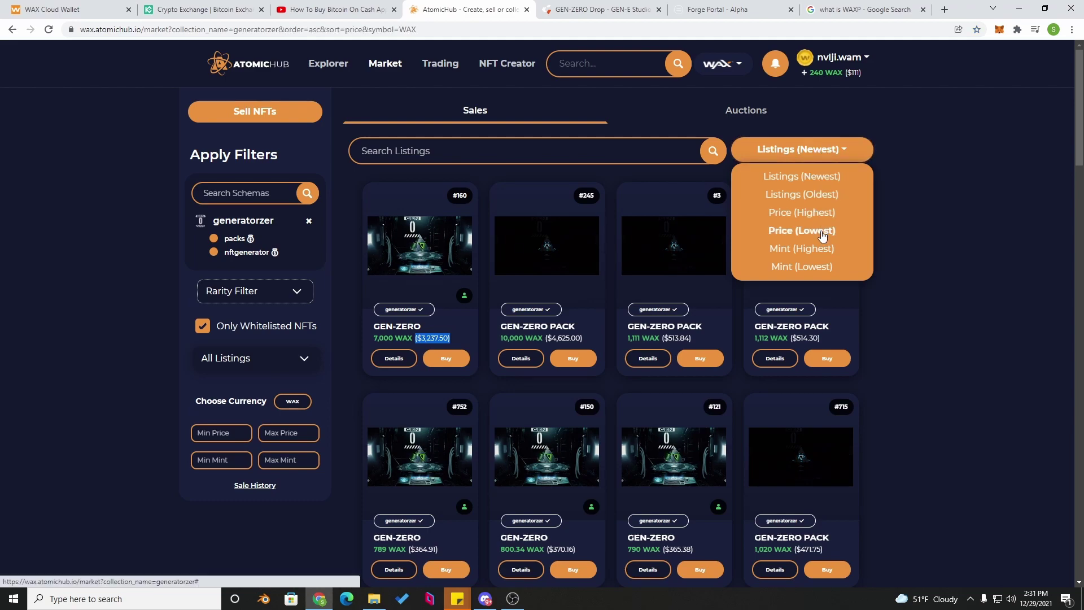
{"action": "left_click", "coordinate": [822, 233]}
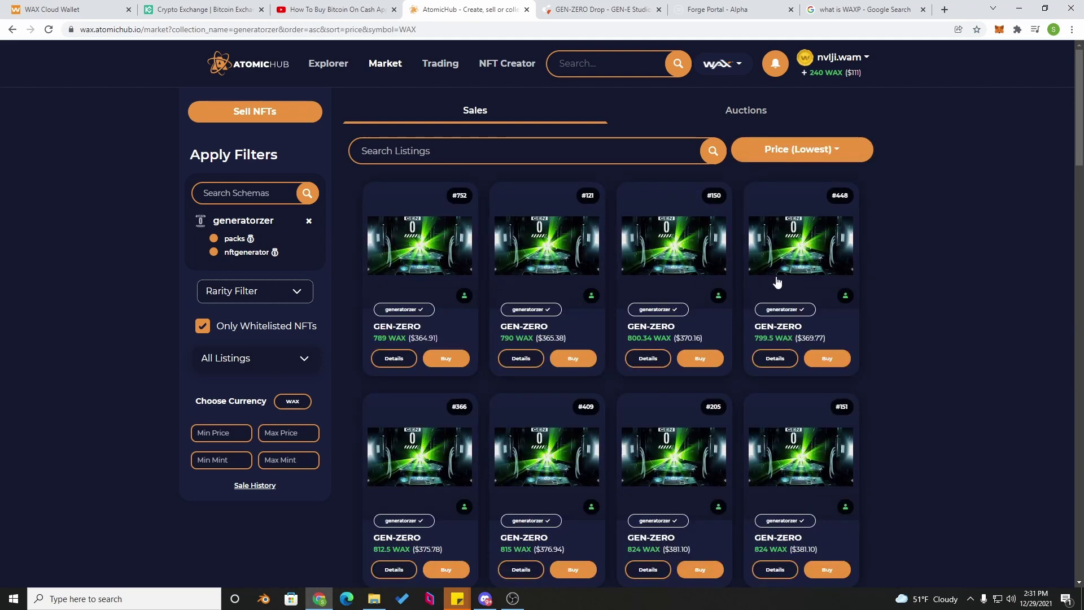
{"action": "scroll", "coordinate": [777, 282], "scroll_direction": "down", "scroll_amount": 7}
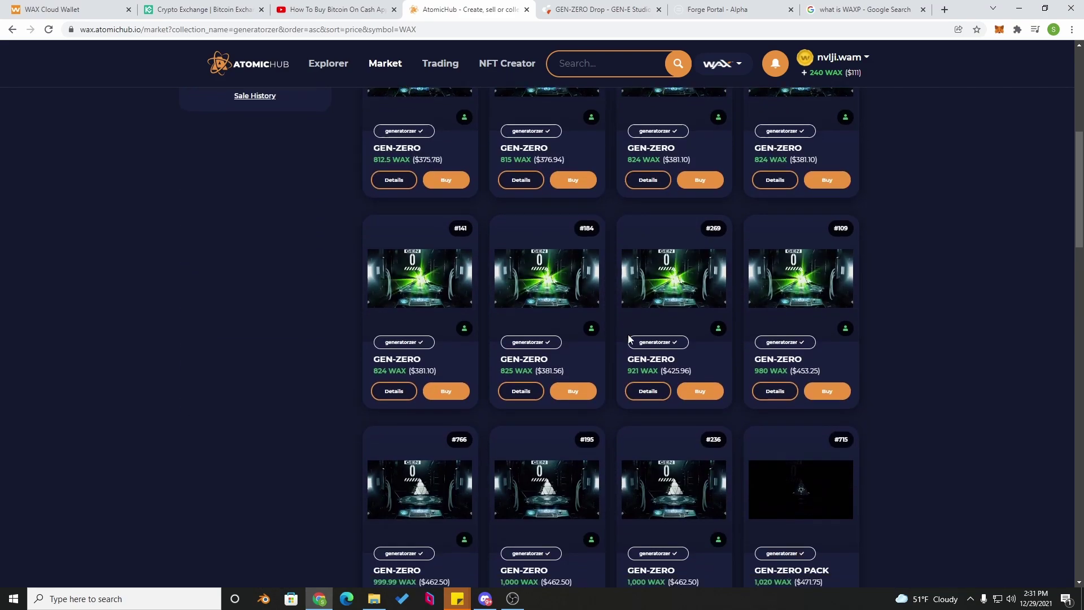
{"action": "scroll", "coordinate": [628, 334], "scroll_direction": "up", "scroll_amount": 7}
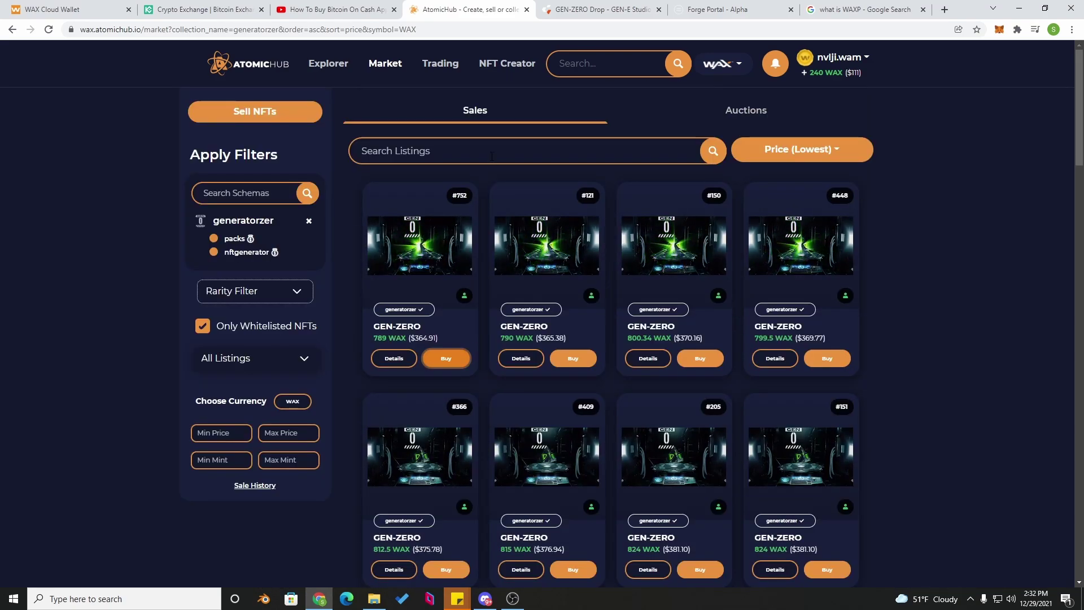
Step: Buy GEN-ZERO #752 for 789.00 WAX
{"action": "left_click", "coordinate": [457, 359]}
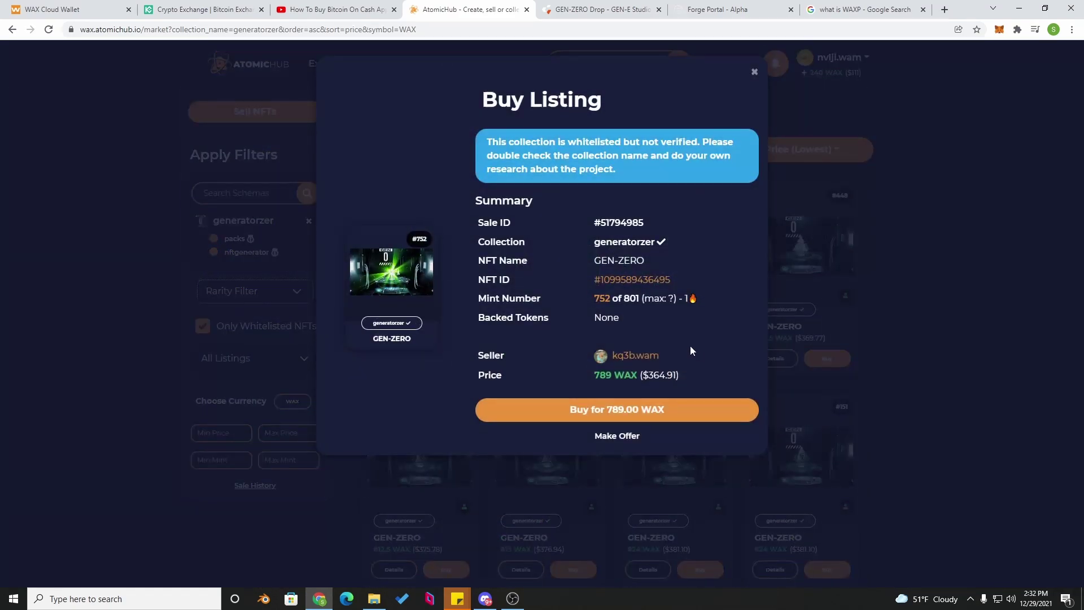
{"action": "left_click", "coordinate": [757, 73]}
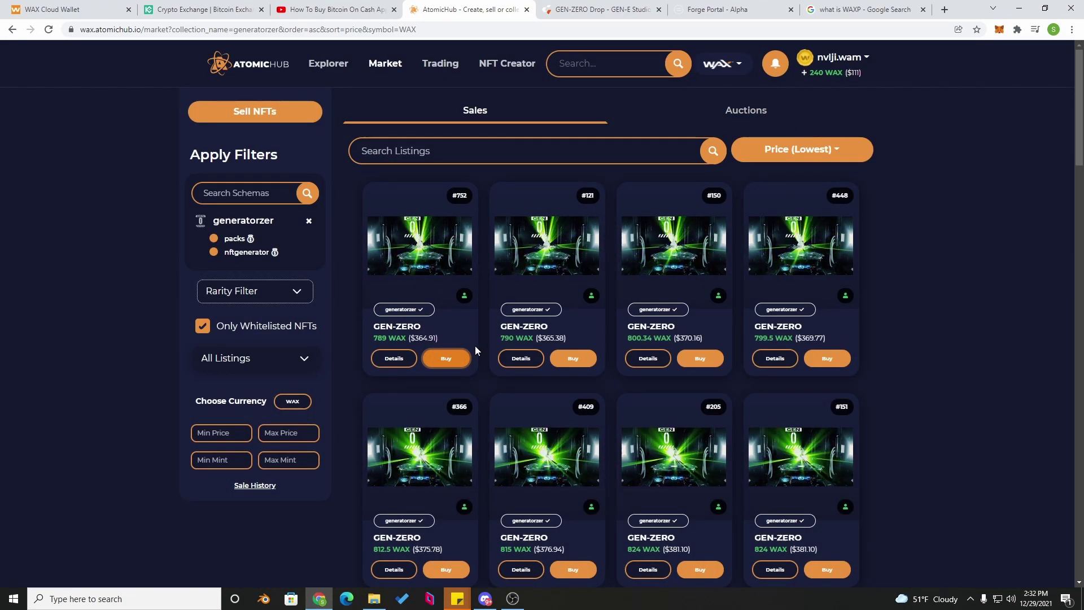
{"action": "left_click", "coordinate": [449, 358]}
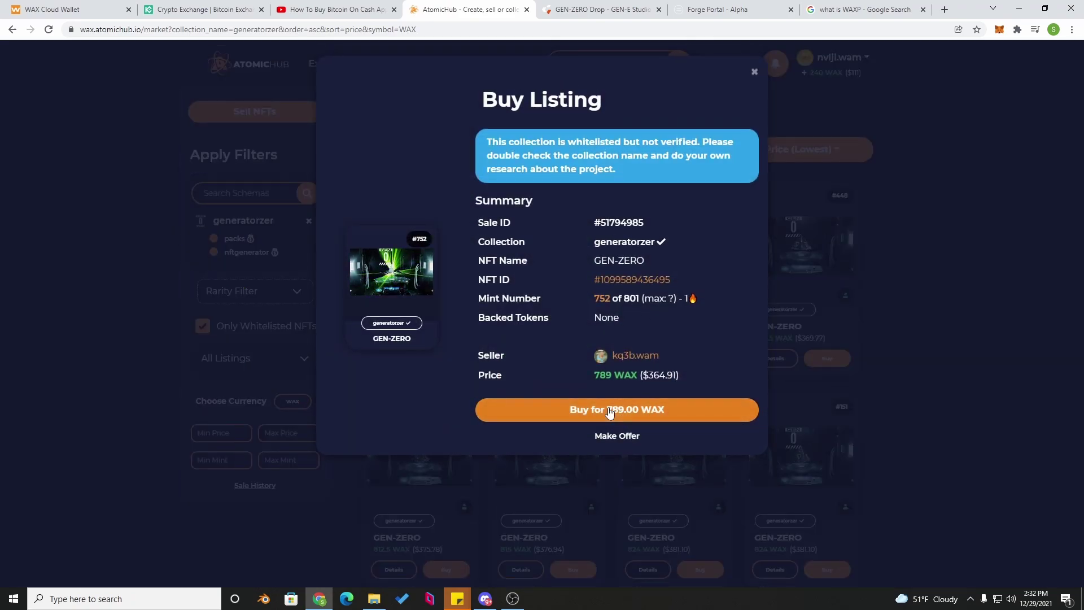
{"action": "left_click", "coordinate": [916, 279]}
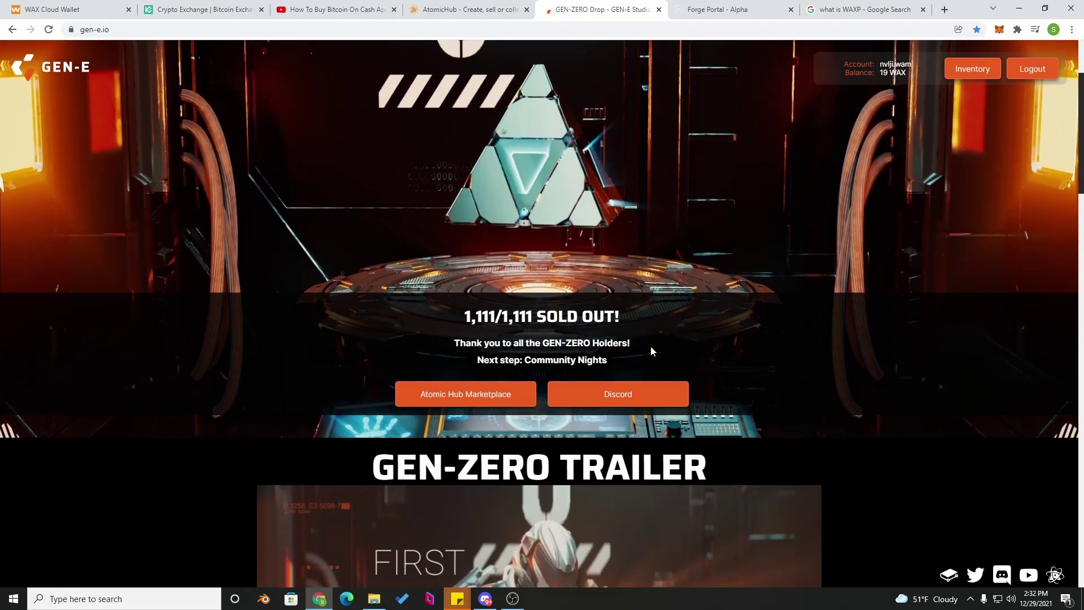
Step: Open the GEN-E inventory showing RARE GEN-ZERO mints #565, #544, #464 and #340
{"action": "scroll", "coordinate": [650, 345], "scroll_direction": "down", "scroll_amount": 1}
{"action": "scroll", "coordinate": [659, 331], "scroll_direction": "up", "scroll_amount": 2}
{"action": "scroll", "coordinate": [652, 326], "scroll_direction": "down", "scroll_amount": 6}
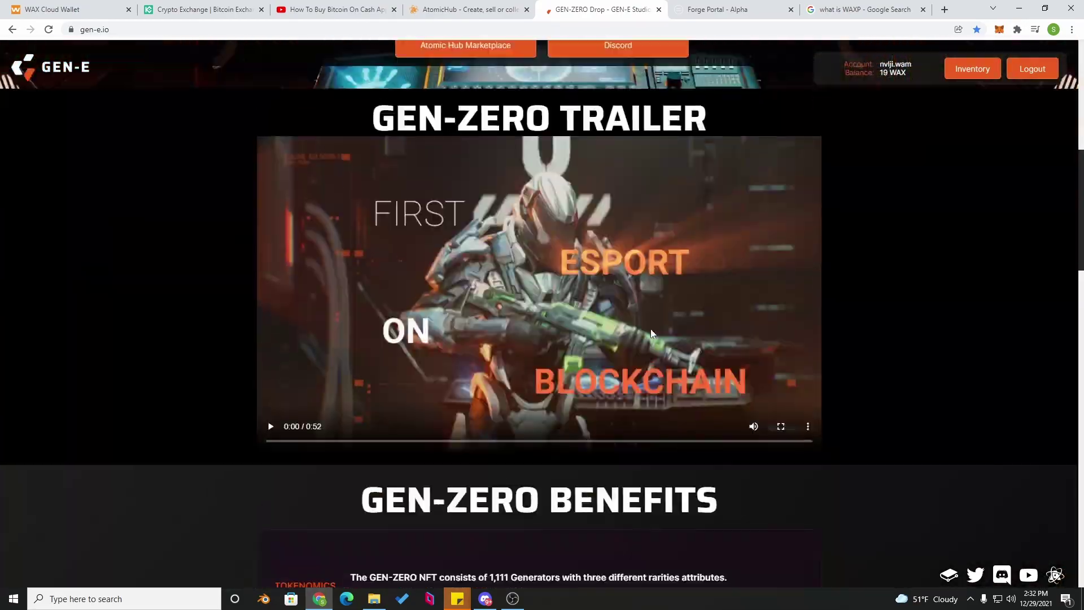
{"action": "scroll", "coordinate": [651, 334], "scroll_direction": "up", "scroll_amount": 6}
{"action": "scroll", "coordinate": [686, 215], "scroll_direction": "down", "scroll_amount": 2}
{"action": "scroll", "coordinate": [701, 182], "scroll_direction": "up", "scroll_amount": 3}
{"action": "scroll", "coordinate": [702, 182], "scroll_direction": "down", "scroll_amount": 1}
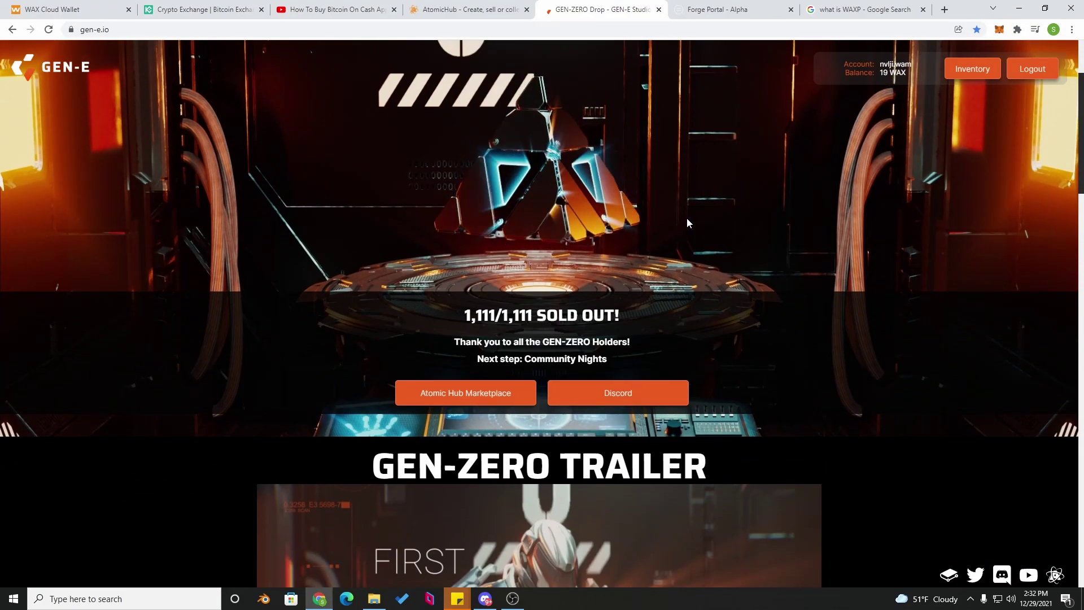
{"action": "left_click", "coordinate": [970, 77]}
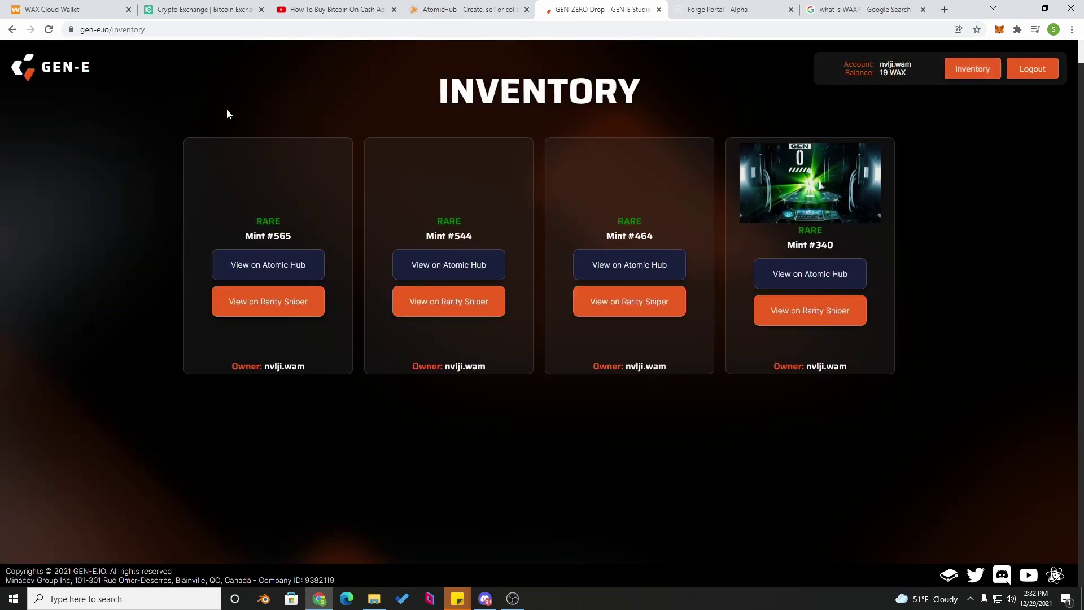
{"action": "left_click_drag", "start_coordinate": [324, 218], "coordinate": [399, 198]}
{"action": "left_click", "coordinate": [564, 186]}
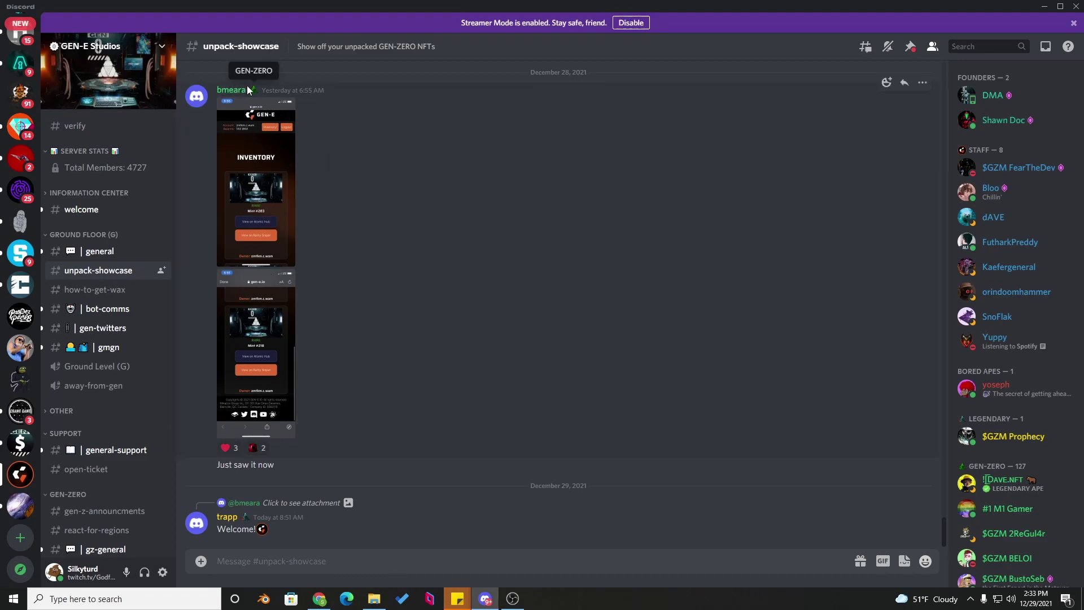
{"action": "key", "text": "alt+Tab"}
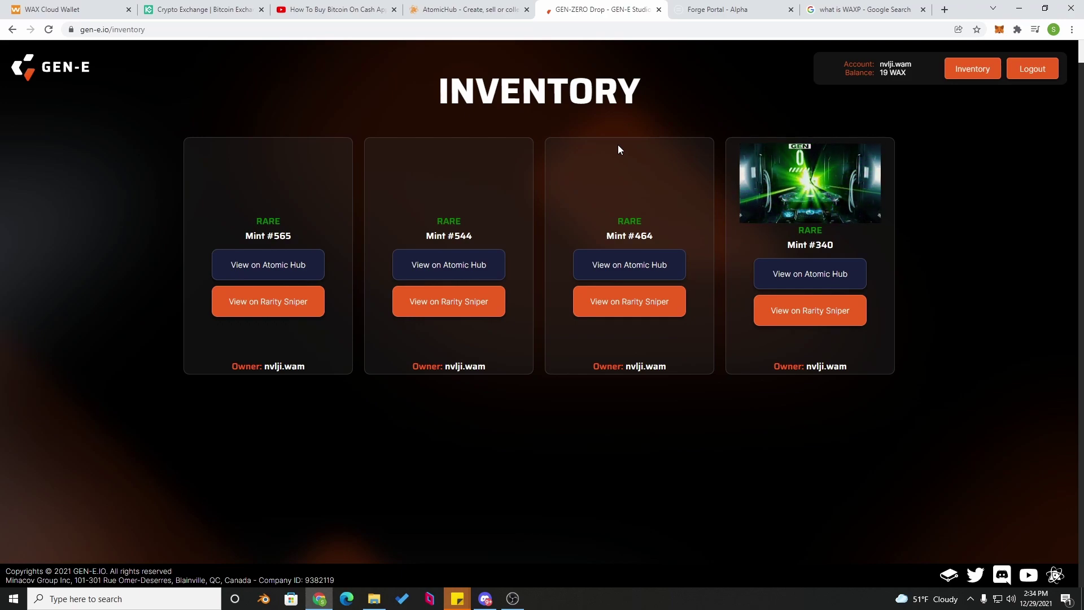
Step: Log in to Forge Arena Portal from the Forge Portal - Alpha tab with saved credentials
{"action": "left_click", "coordinate": [716, 9]}
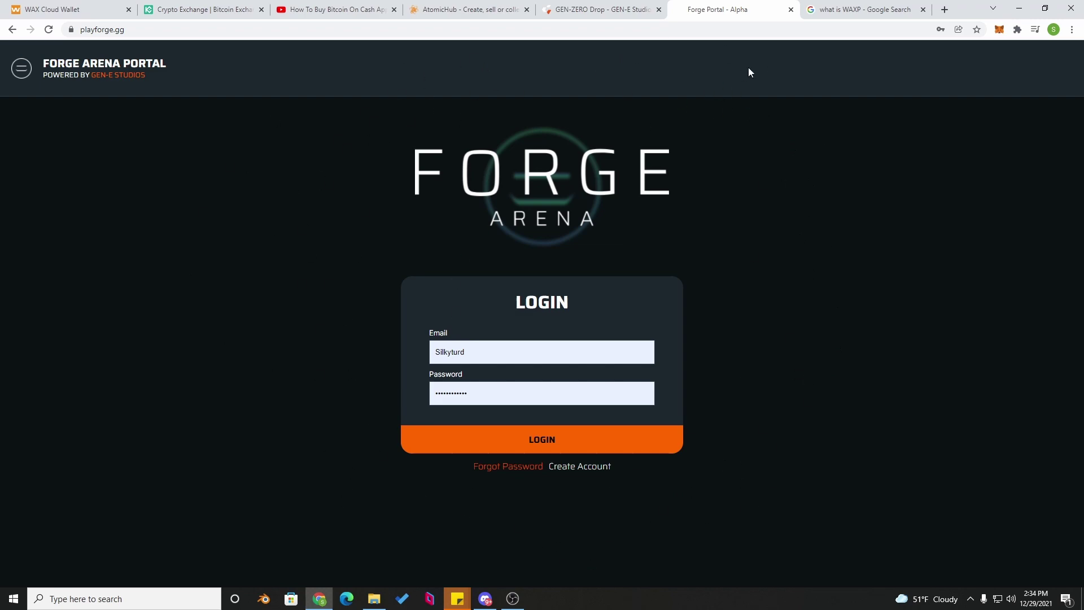
{"action": "left_click", "coordinate": [541, 439]}
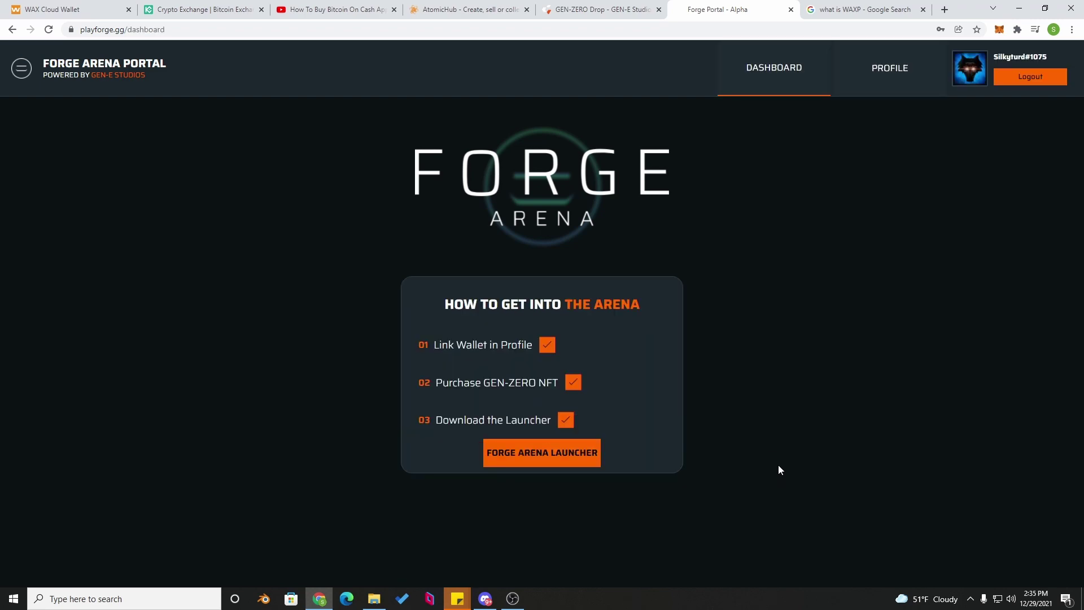